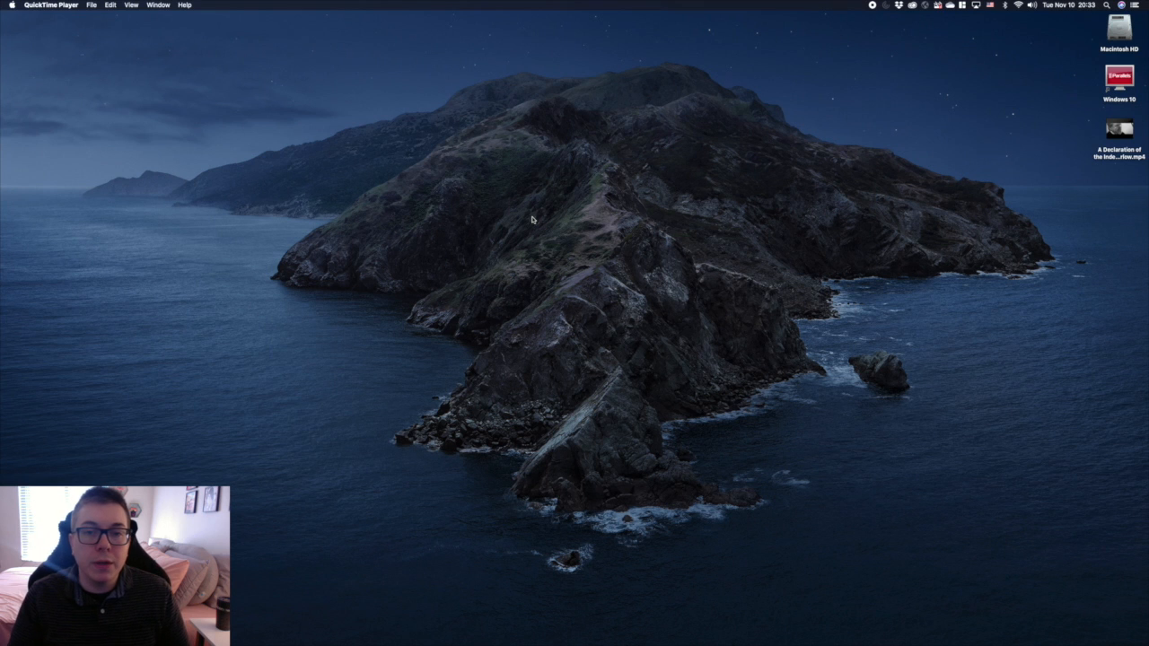
{"action": "mouse_move", "coordinate": [787, 640]}
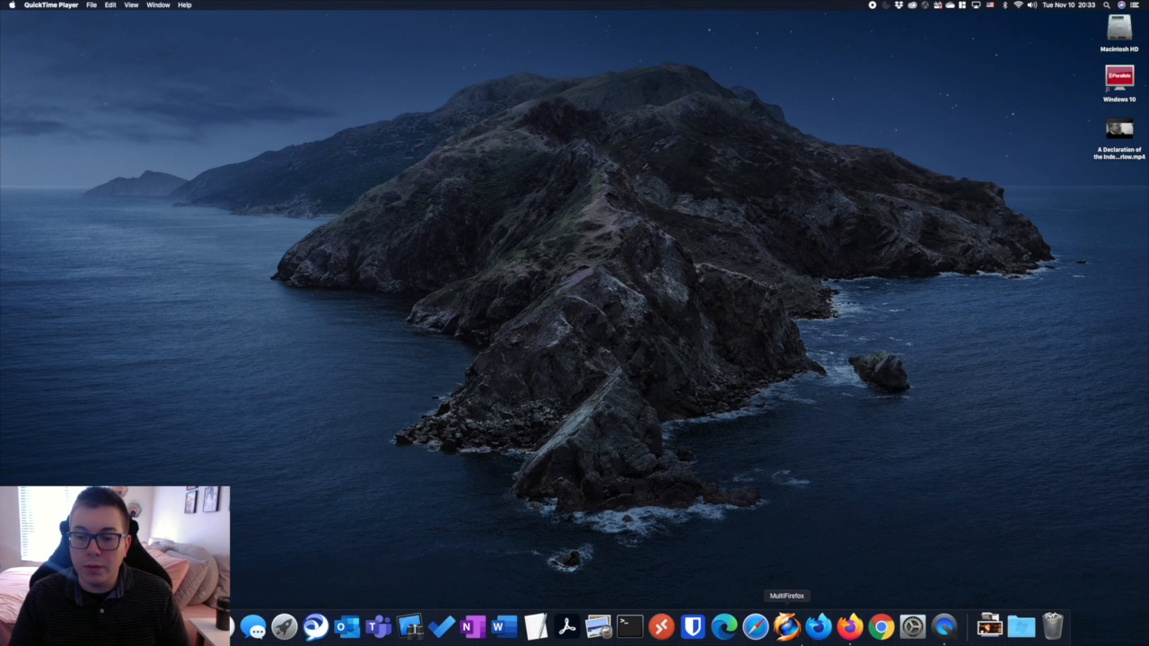
{"action": "left_click", "coordinate": [849, 628]}
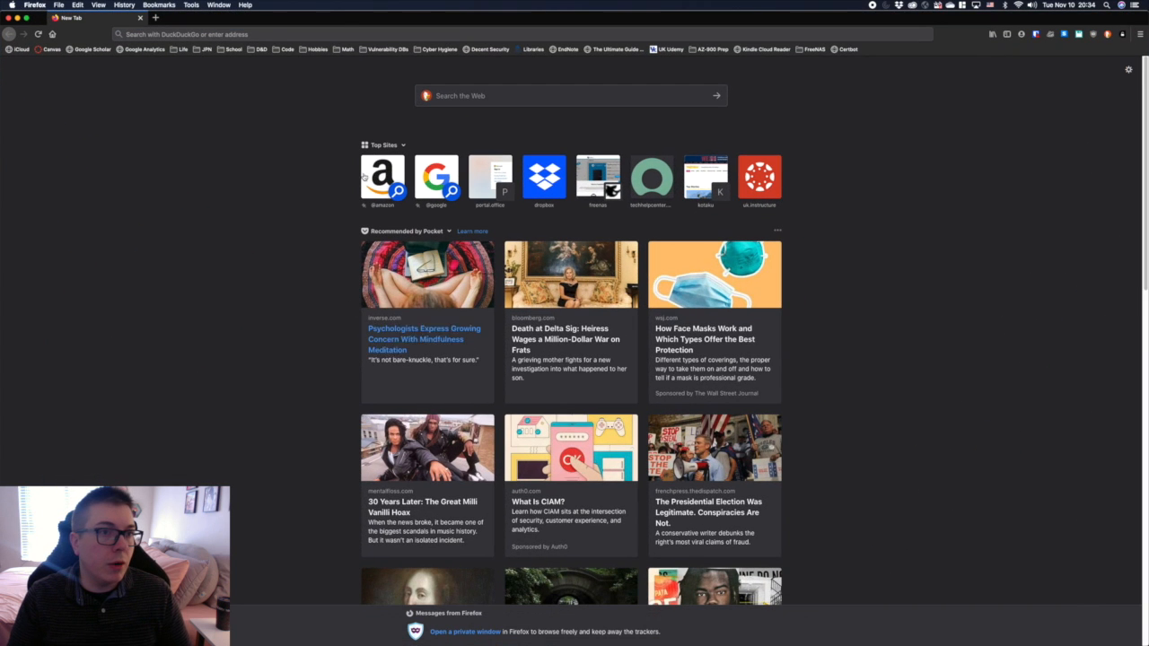
{"action": "left_click", "coordinate": [330, 33]}
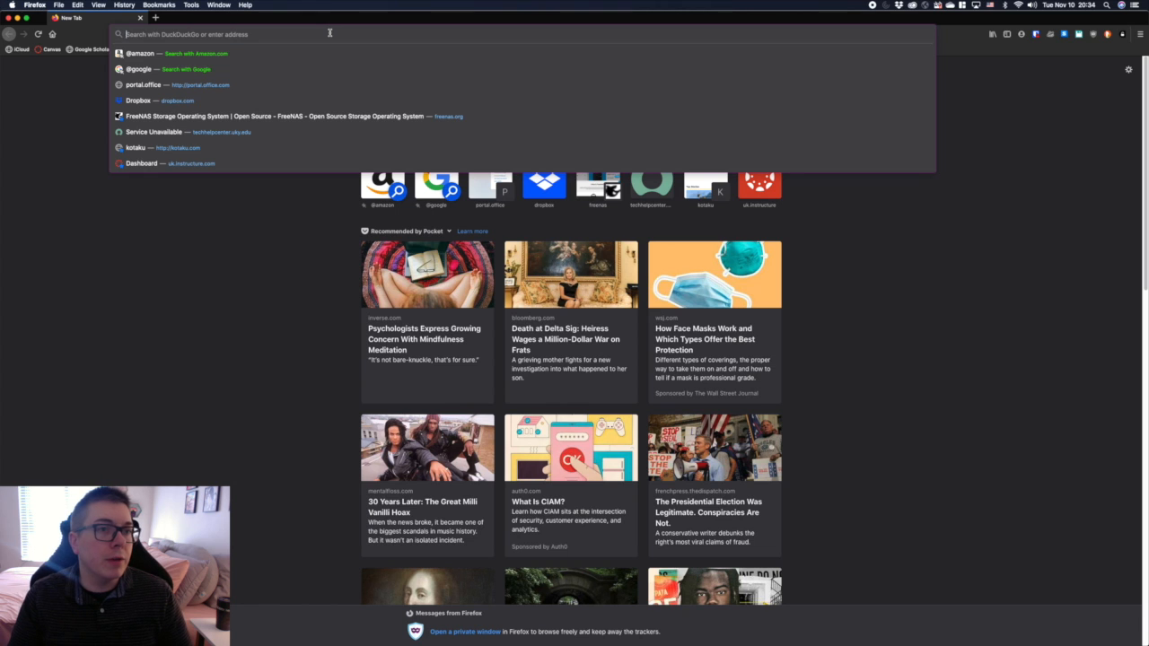
{"action": "type", "text": "https:"}
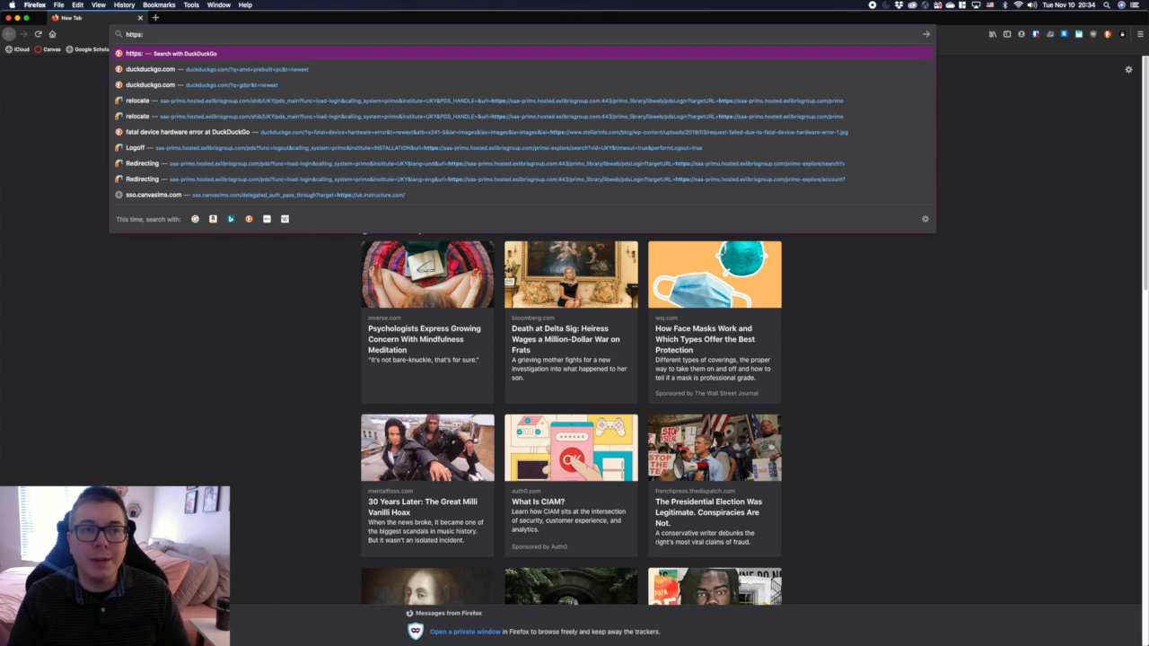
{"action": "type", "text": "//19"}
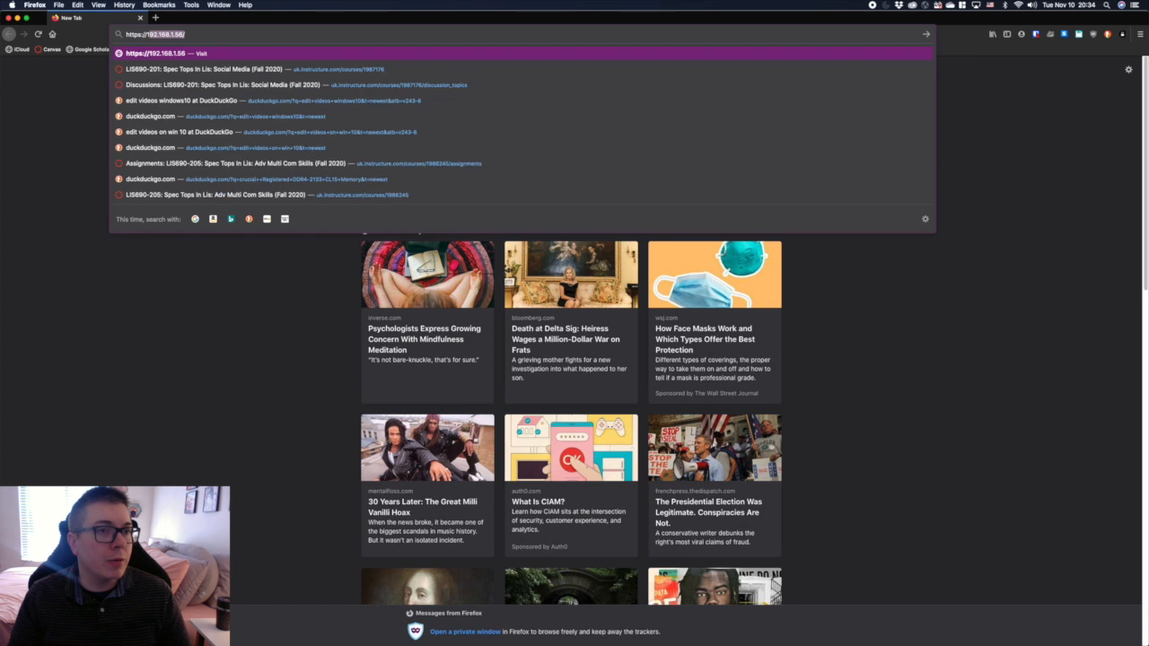
{"action": "type", "text": "2."}
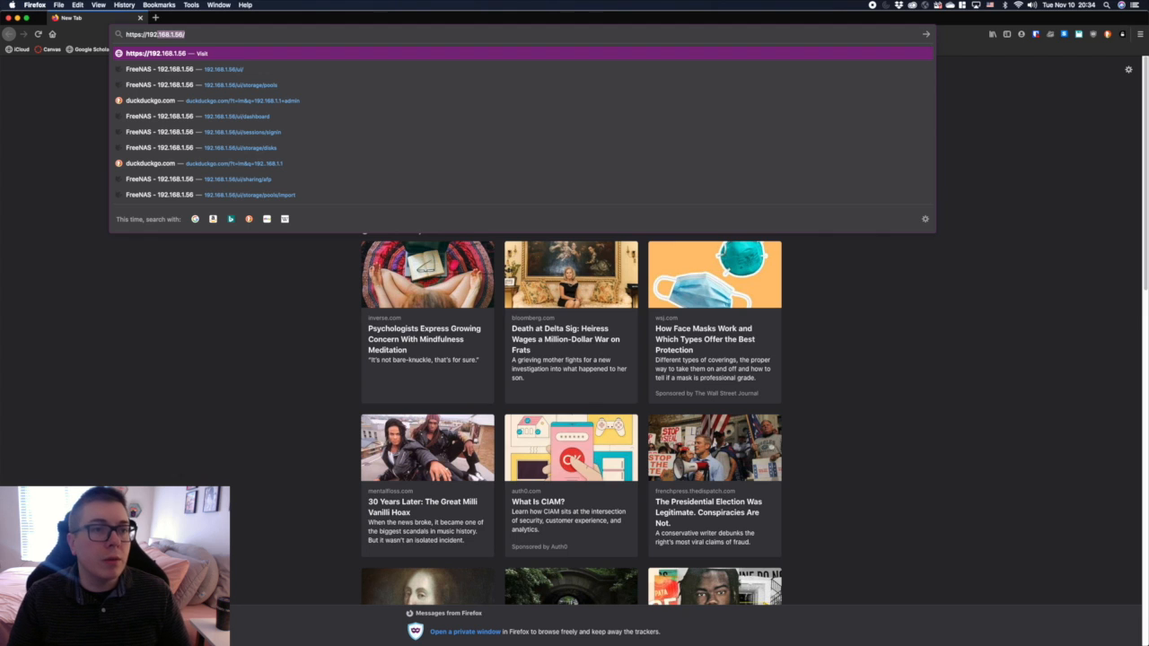
{"action": "key", "text": "Right"}
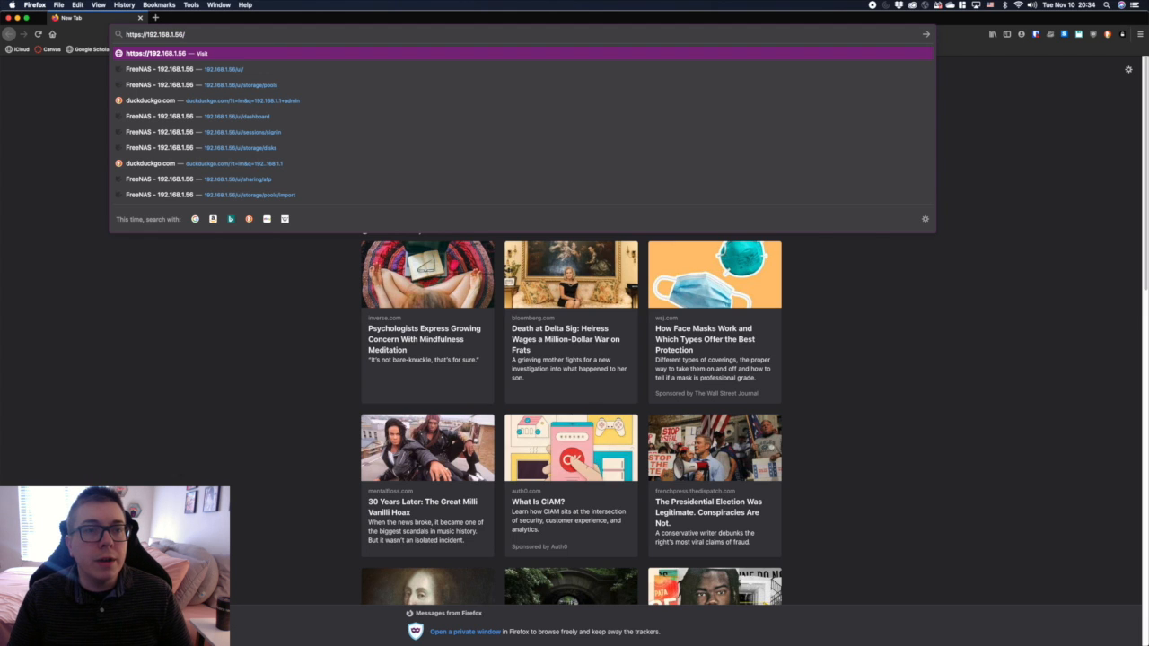
{"action": "key", "text": "Return"}
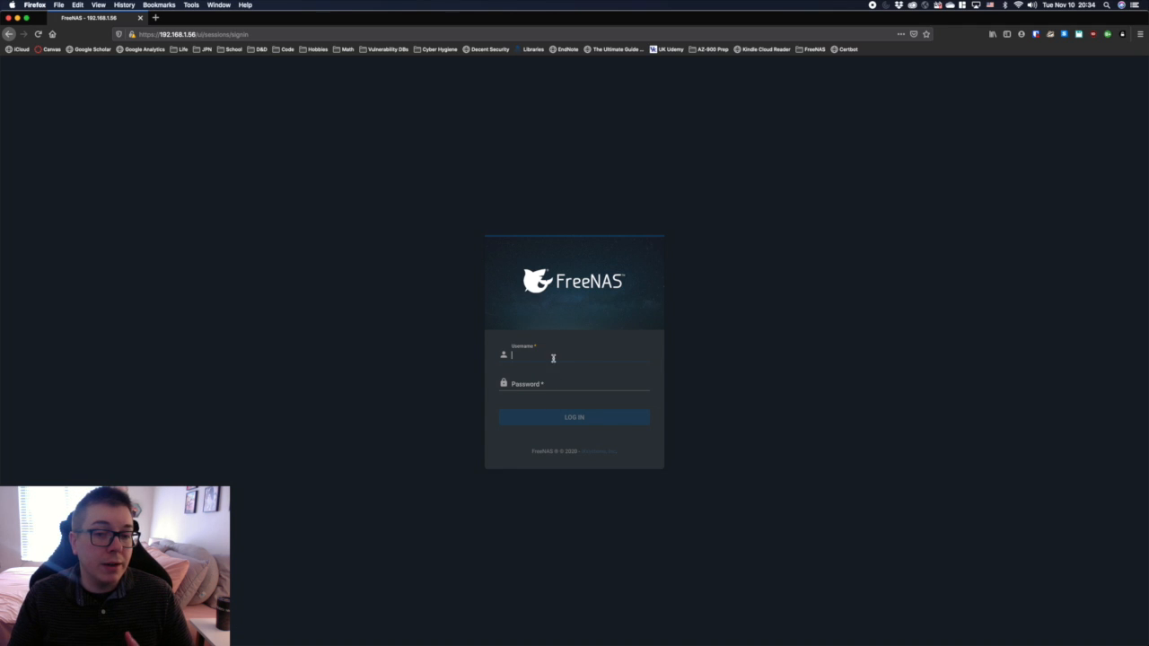
Step: Log in to FreeNAS as root with the account password and decline saving the login in the browser
{"action": "type", "text": "root"}
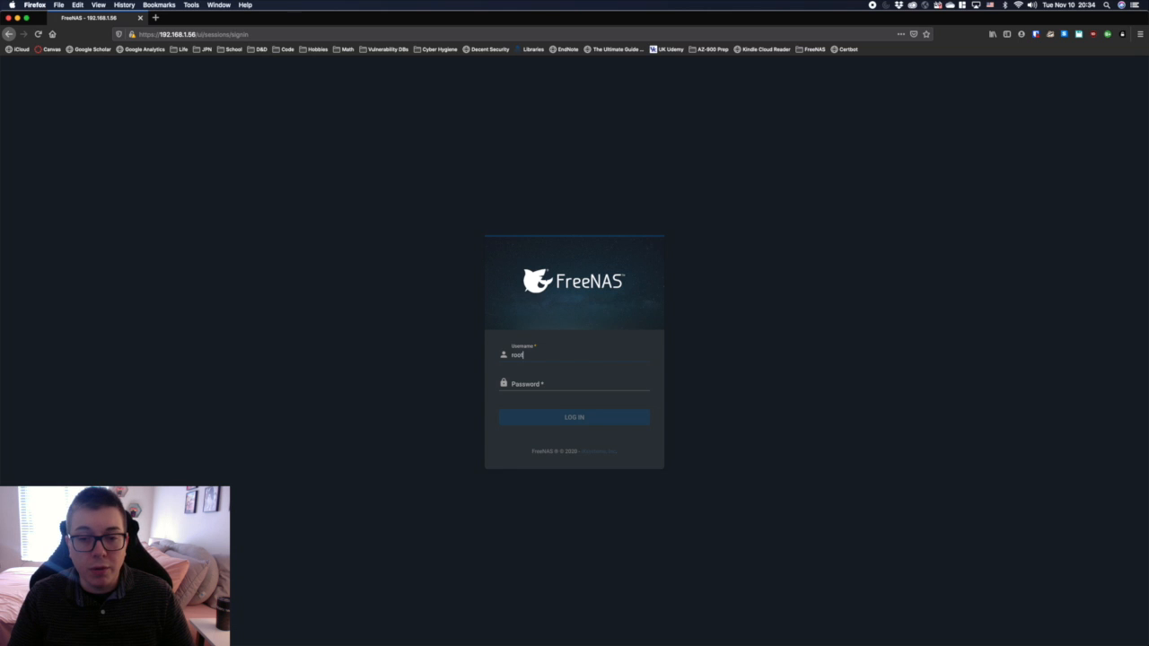
{"action": "key", "text": "Tab"}
{"action": "type", "text": "x"}
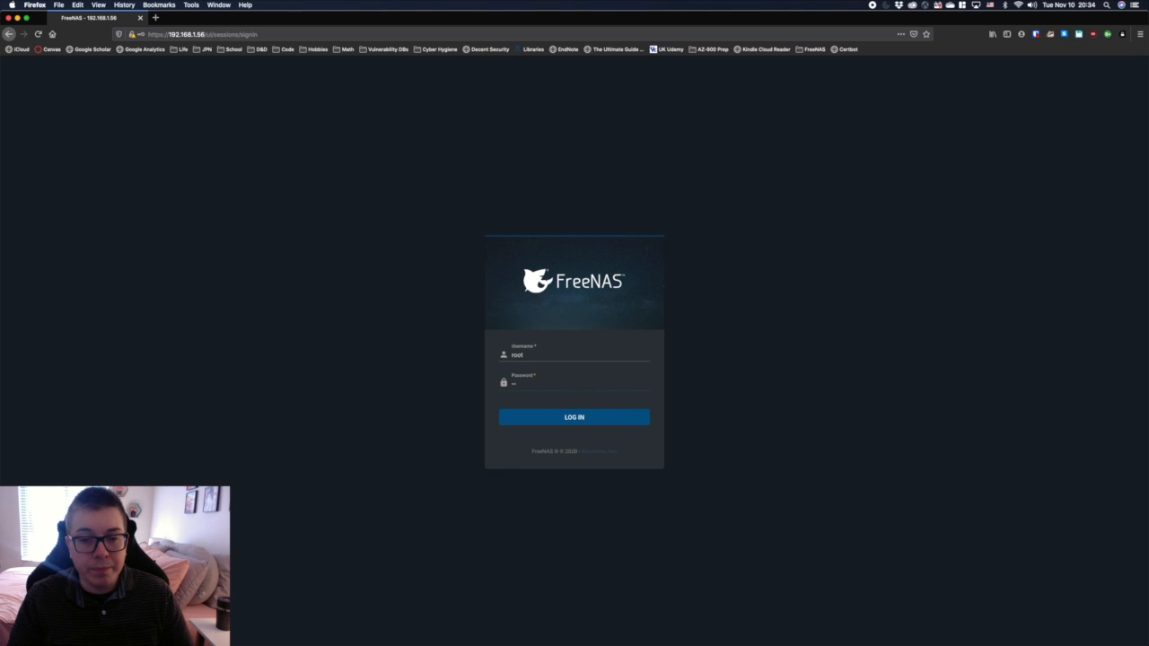
{"action": "type", "text": "xxx"}
{"action": "key", "text": "Return"}
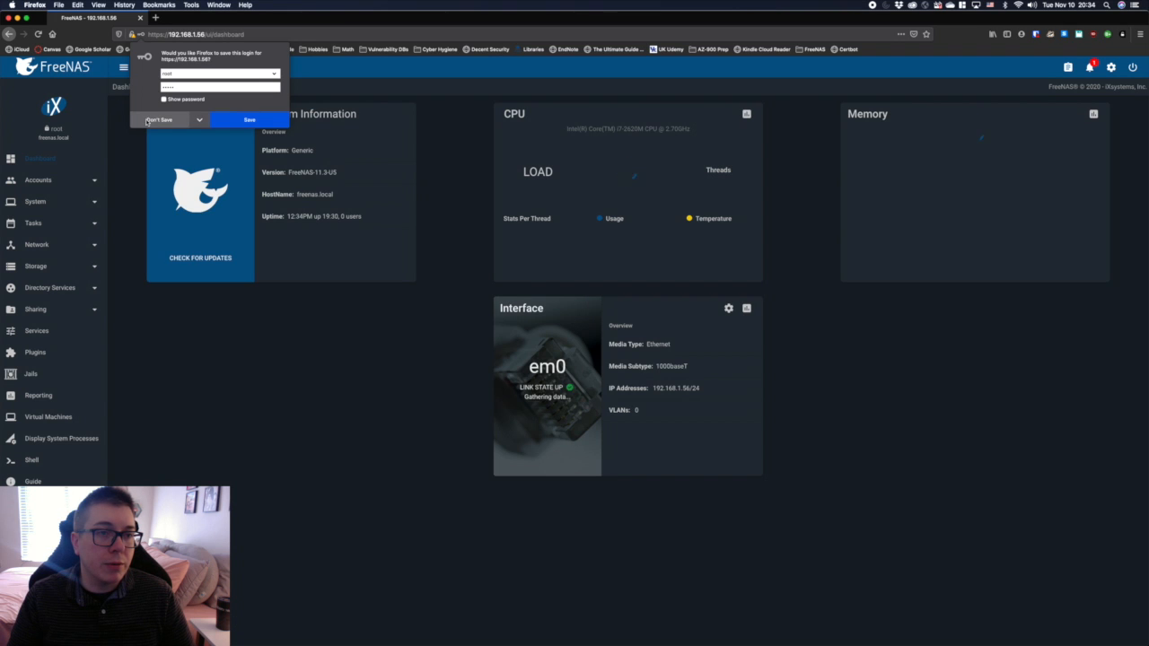
{"action": "left_click", "coordinate": [149, 120]}
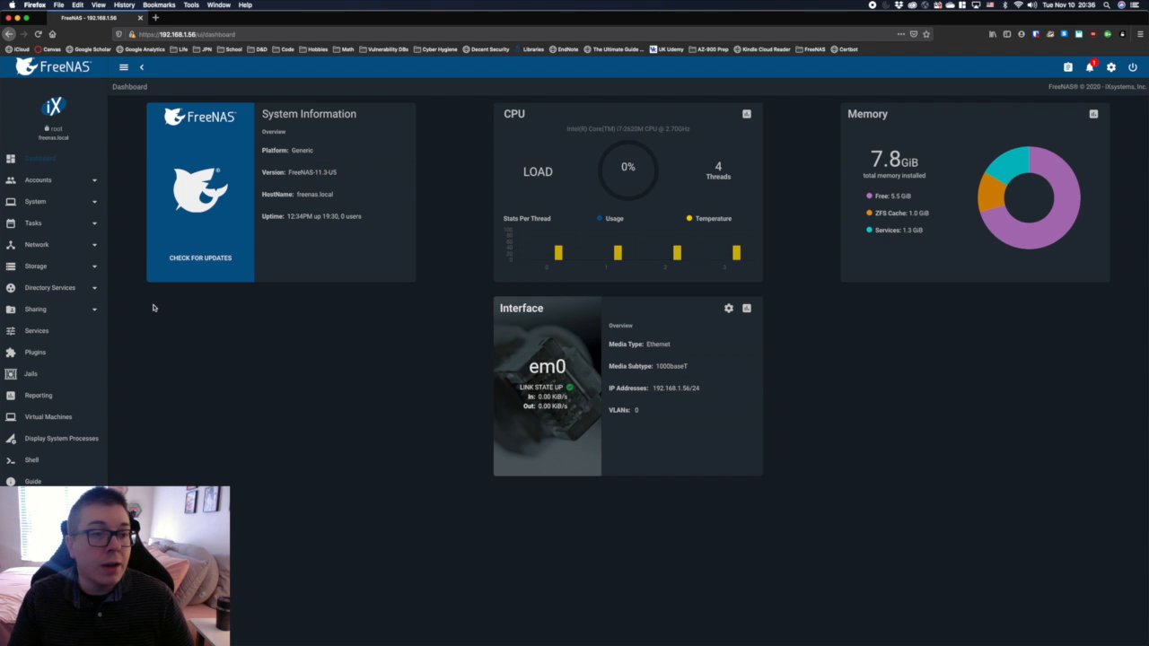
Step: Start creating a new storage pool and name it TestPool
{"action": "left_click", "coordinate": [42, 267]}
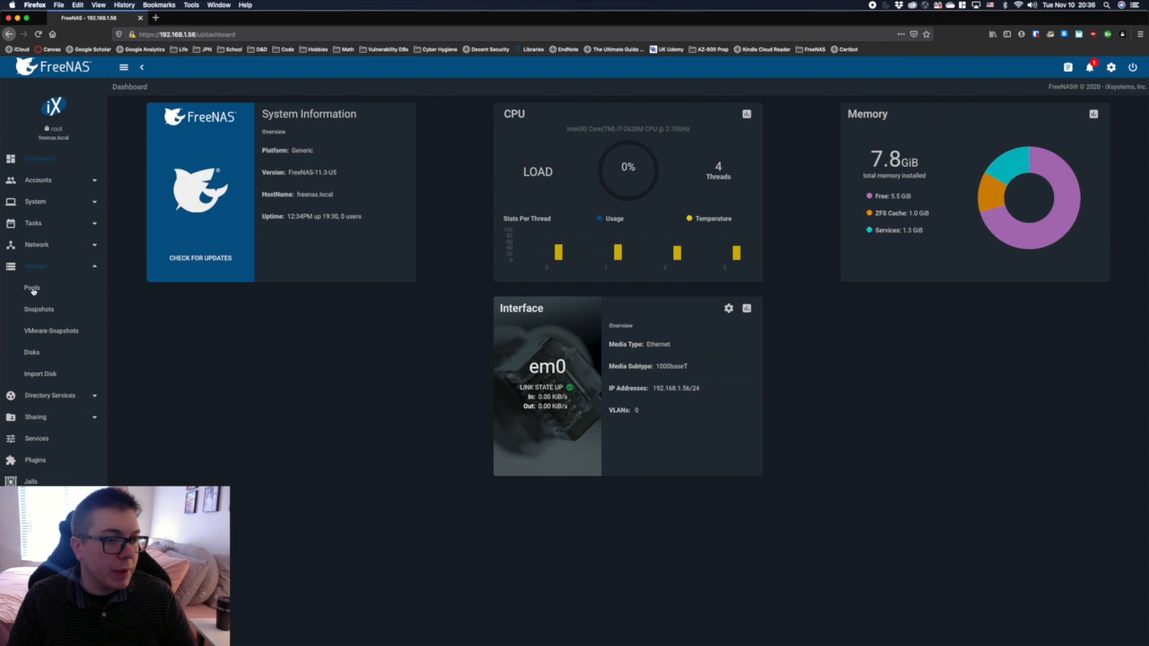
{"action": "left_click", "coordinate": [32, 289]}
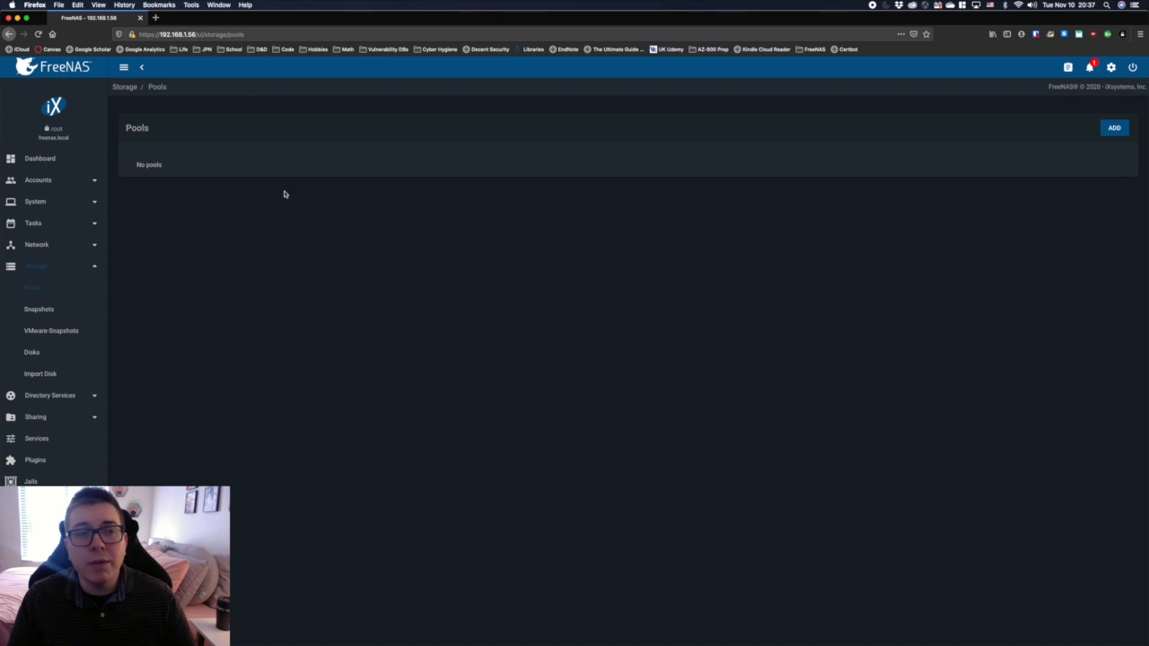
{"action": "left_click", "coordinate": [1114, 129]}
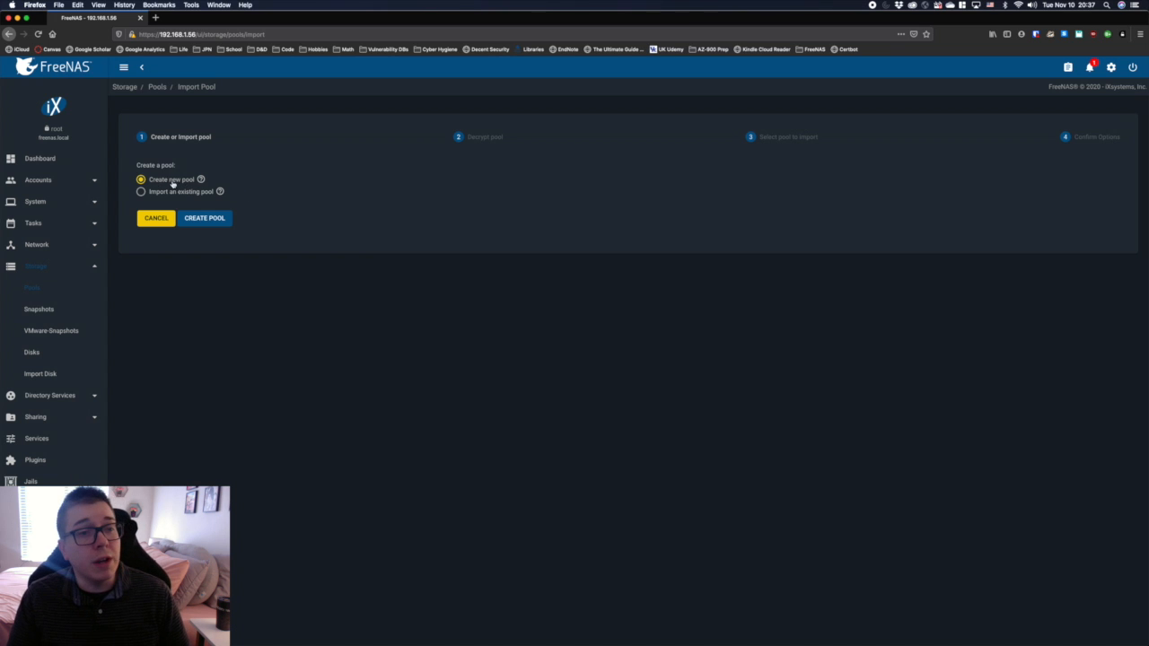
{"action": "left_click", "coordinate": [205, 220]}
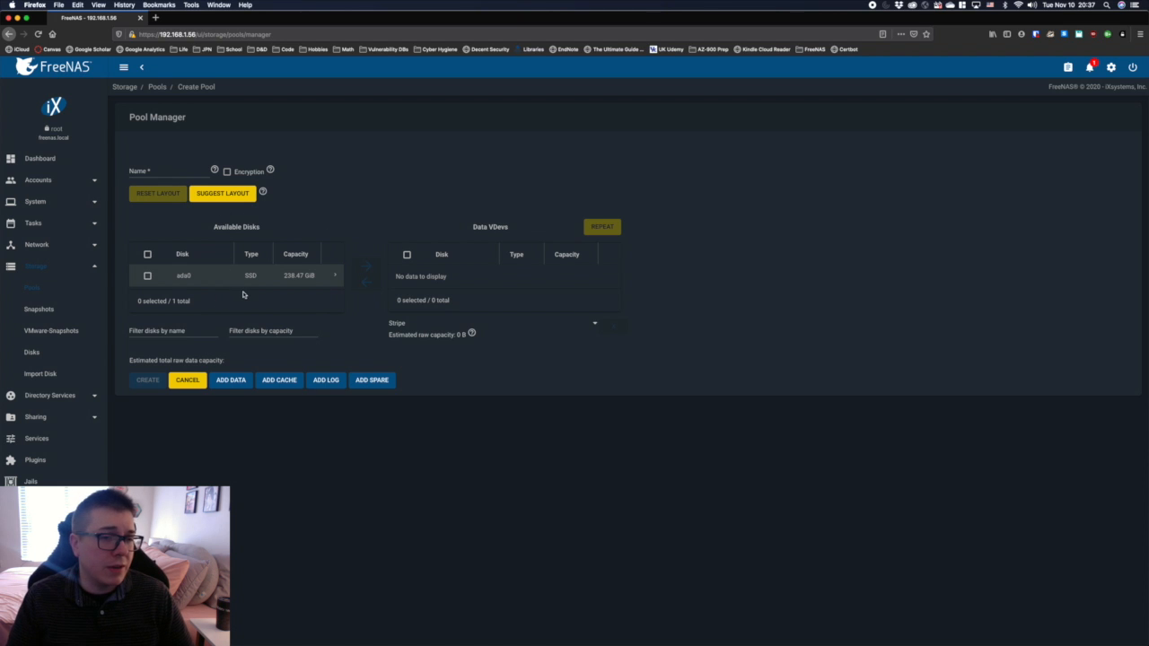
{"action": "left_click", "coordinate": [148, 173]}
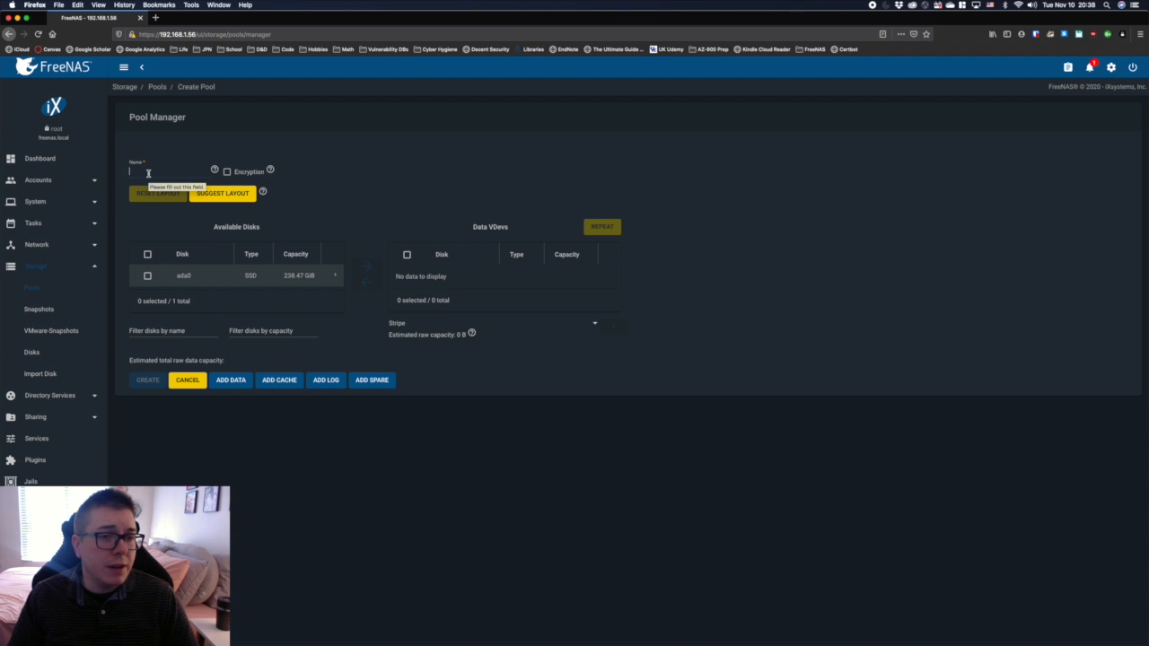
{"action": "type", "text": "TestPool"}
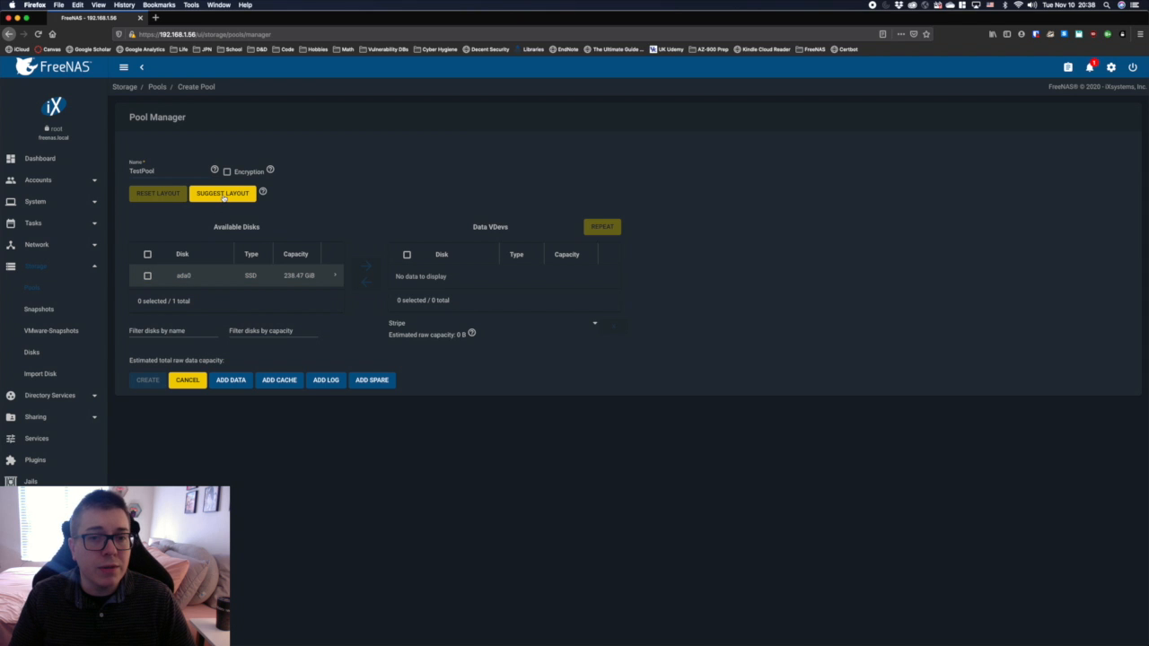
Step: Apply the suggested disk layout and create the pool, confirming that the contents of the added disks are erased
{"action": "left_click", "coordinate": [223, 195]}
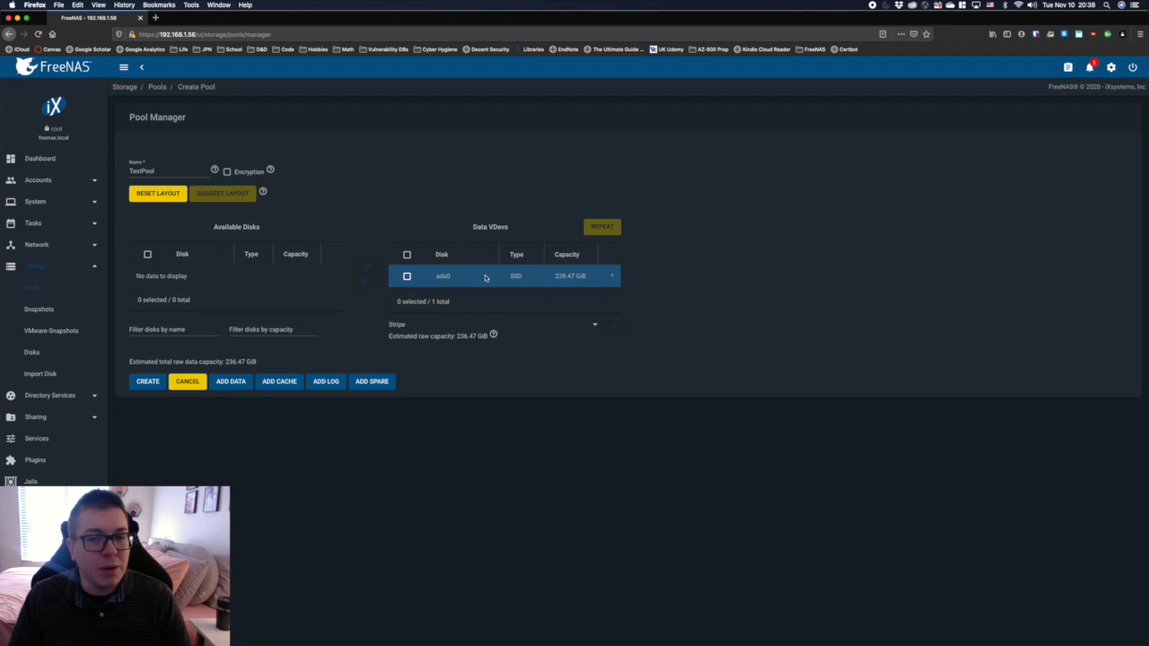
{"action": "left_click", "coordinate": [148, 381]}
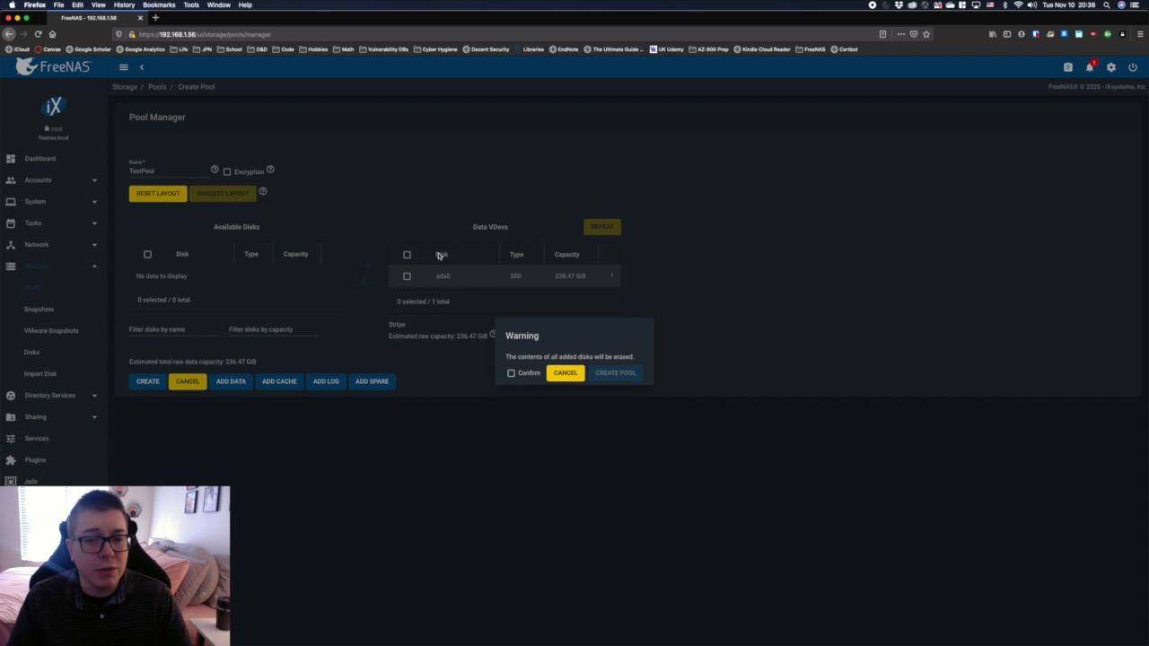
{"action": "left_click", "coordinate": [511, 372]}
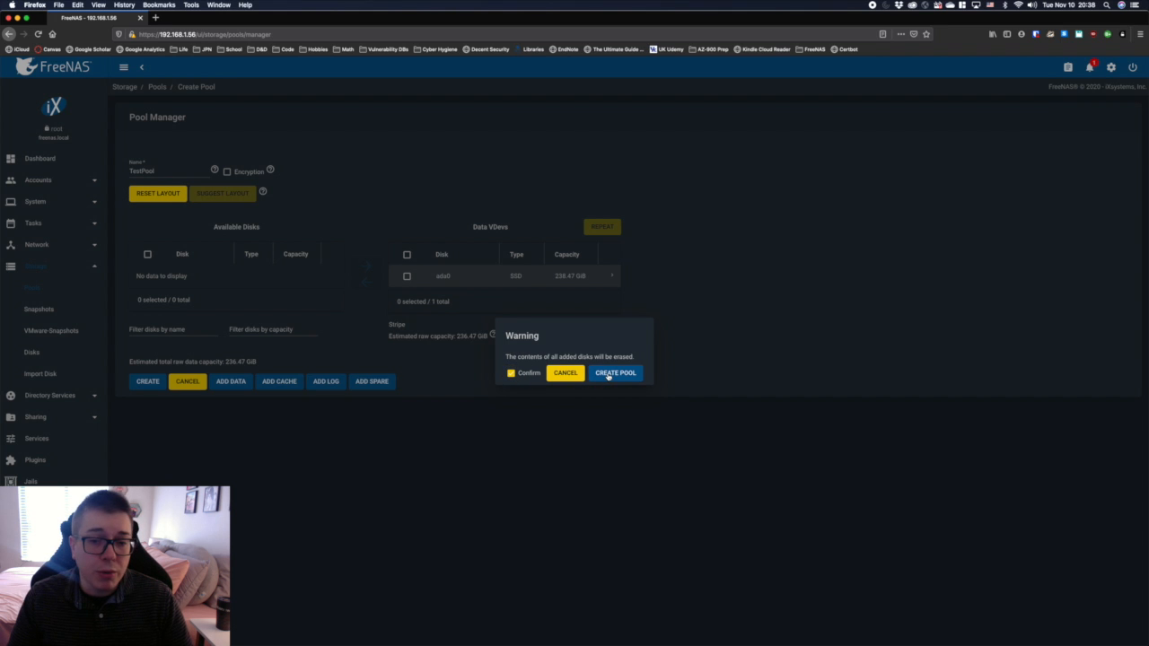
{"action": "left_click", "coordinate": [607, 374]}
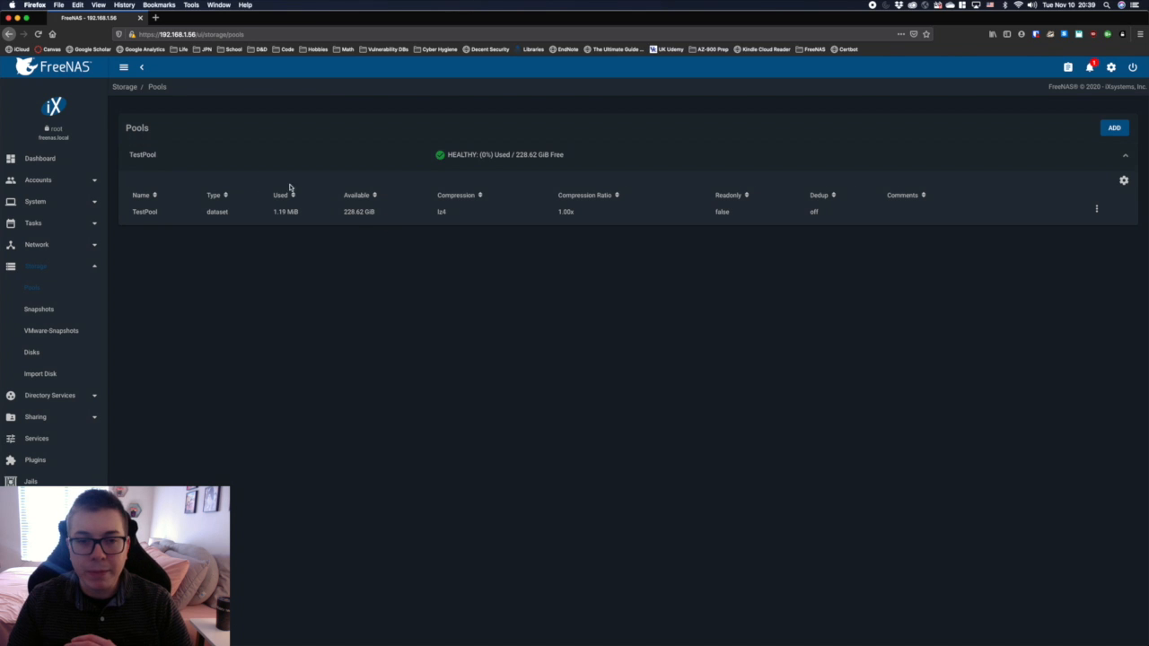
{"action": "left_click", "coordinate": [558, 211]}
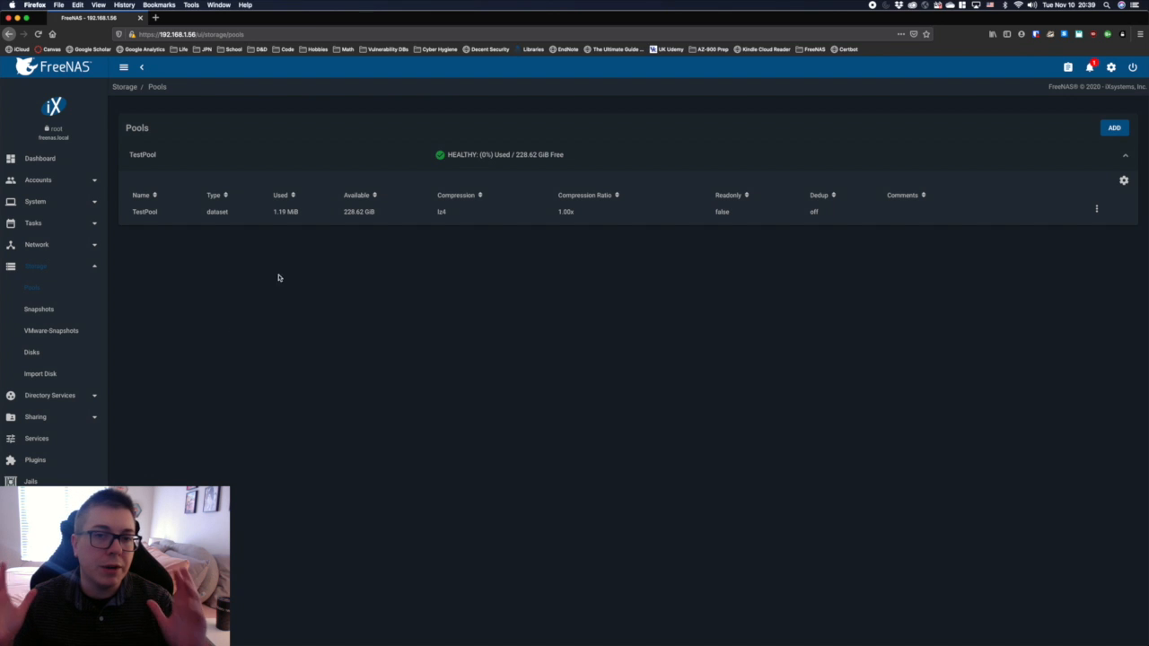
{"action": "left_click", "coordinate": [360, 205]}
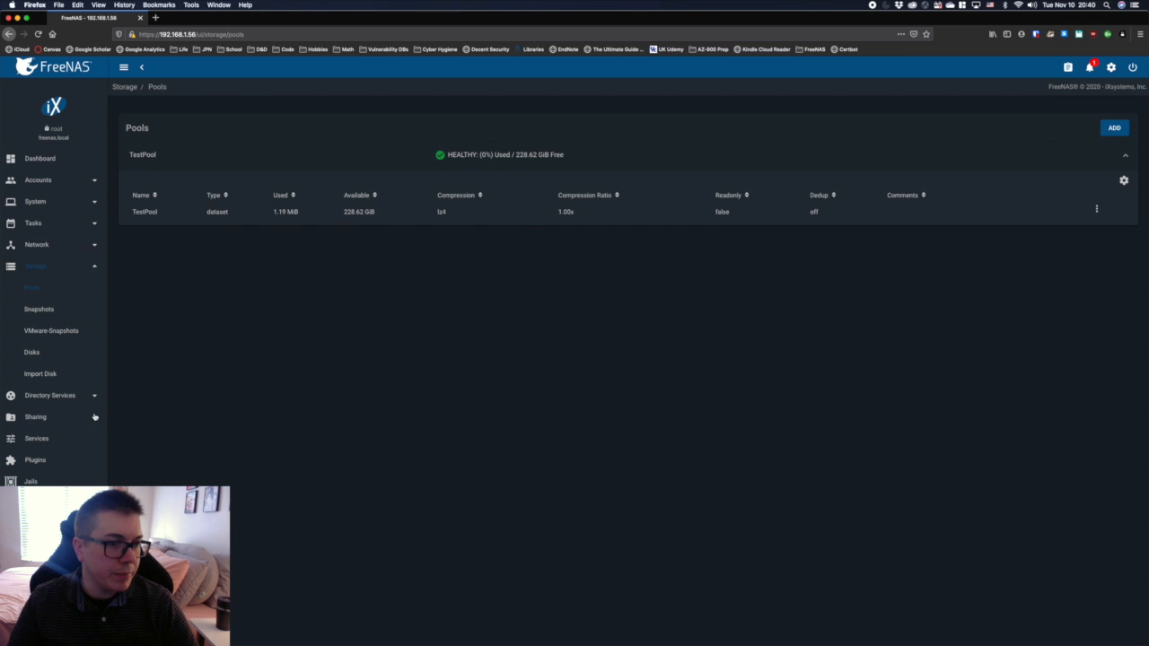
Step: Add an enabled Apple (AFP) share for the path /mnt/TestPool, leaving its name blank, and save it
{"action": "left_click", "coordinate": [52, 417]}
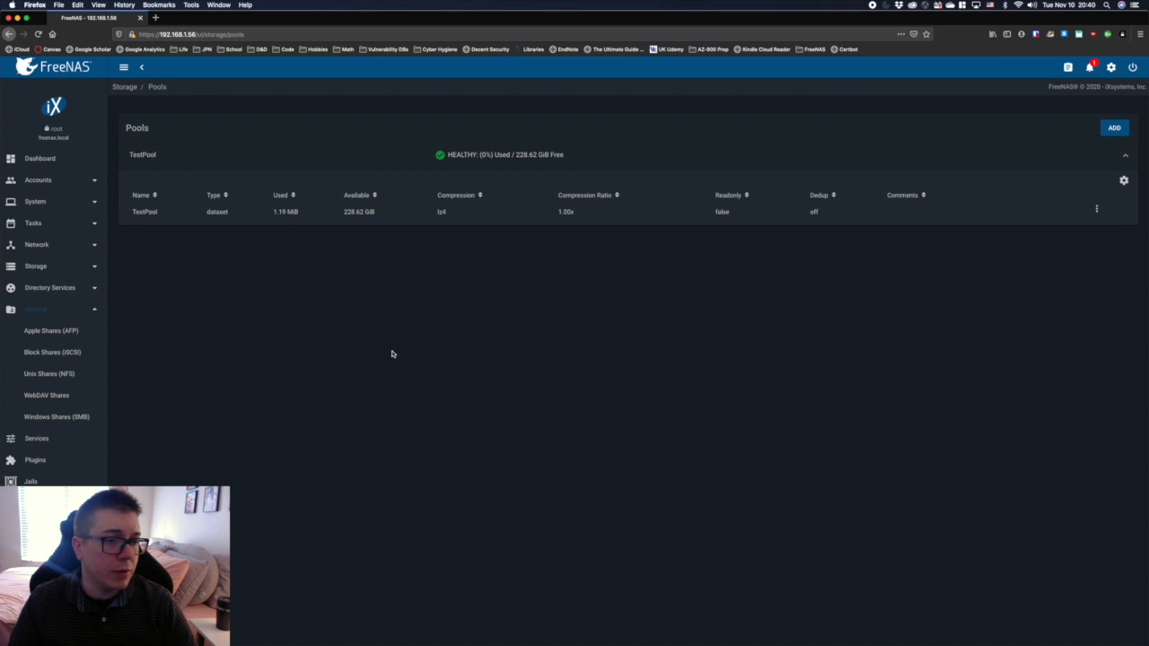
{"action": "left_click", "coordinate": [60, 333]}
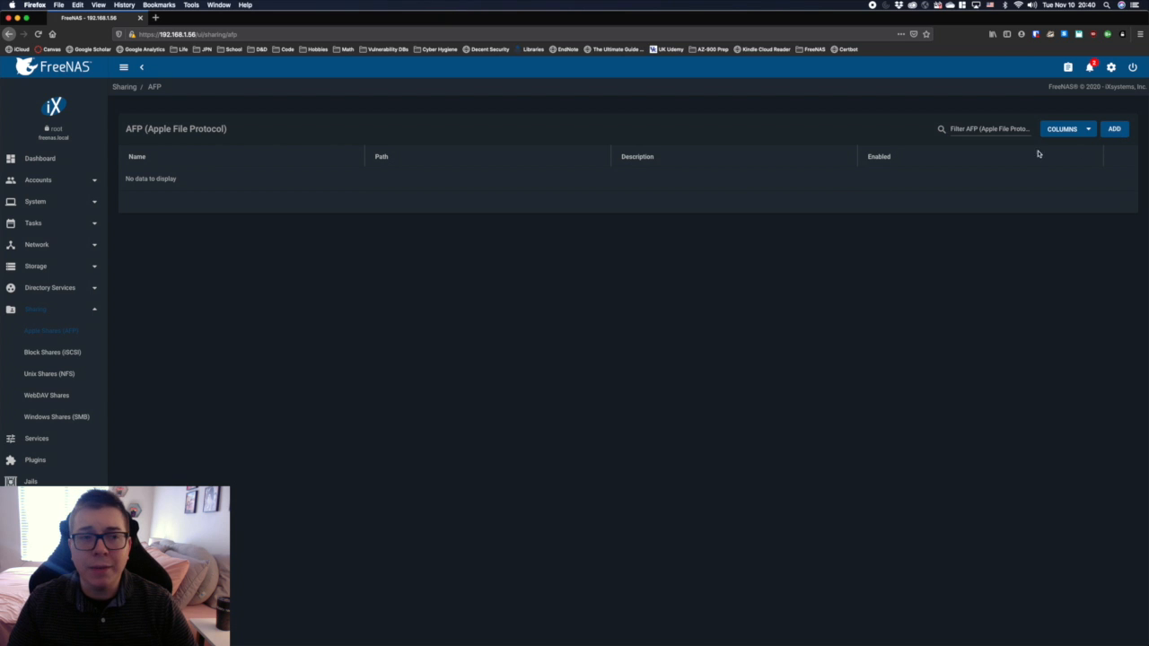
{"action": "left_click", "coordinate": [1114, 129]}
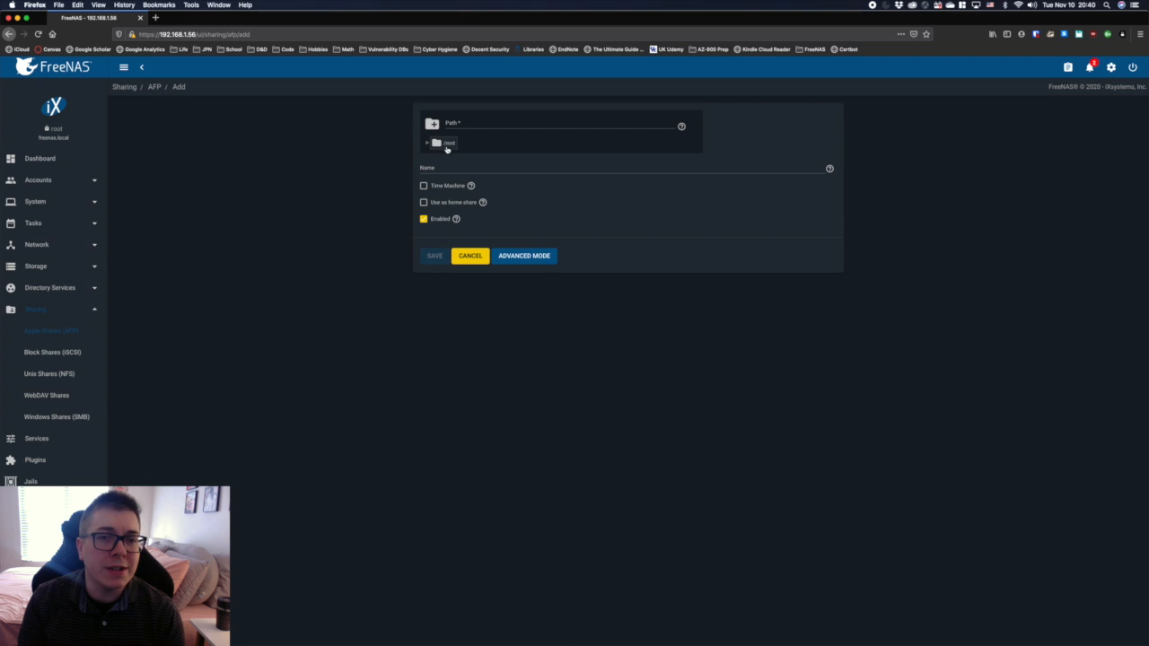
{"action": "left_click", "coordinate": [426, 143]}
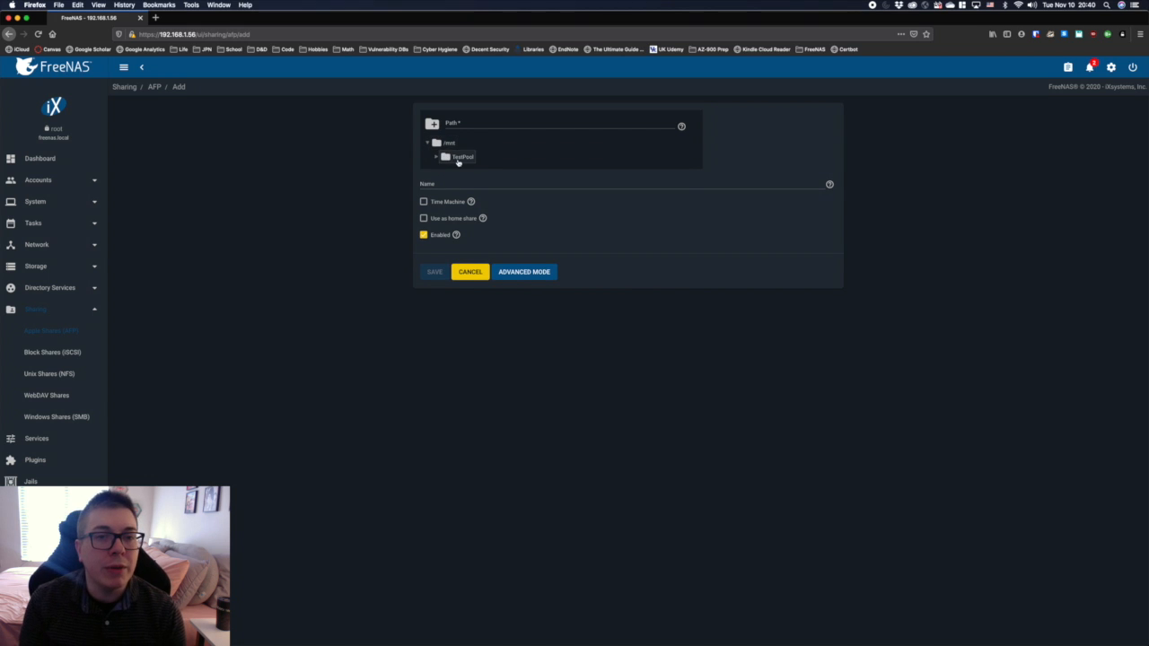
{"action": "left_click", "coordinate": [461, 157]}
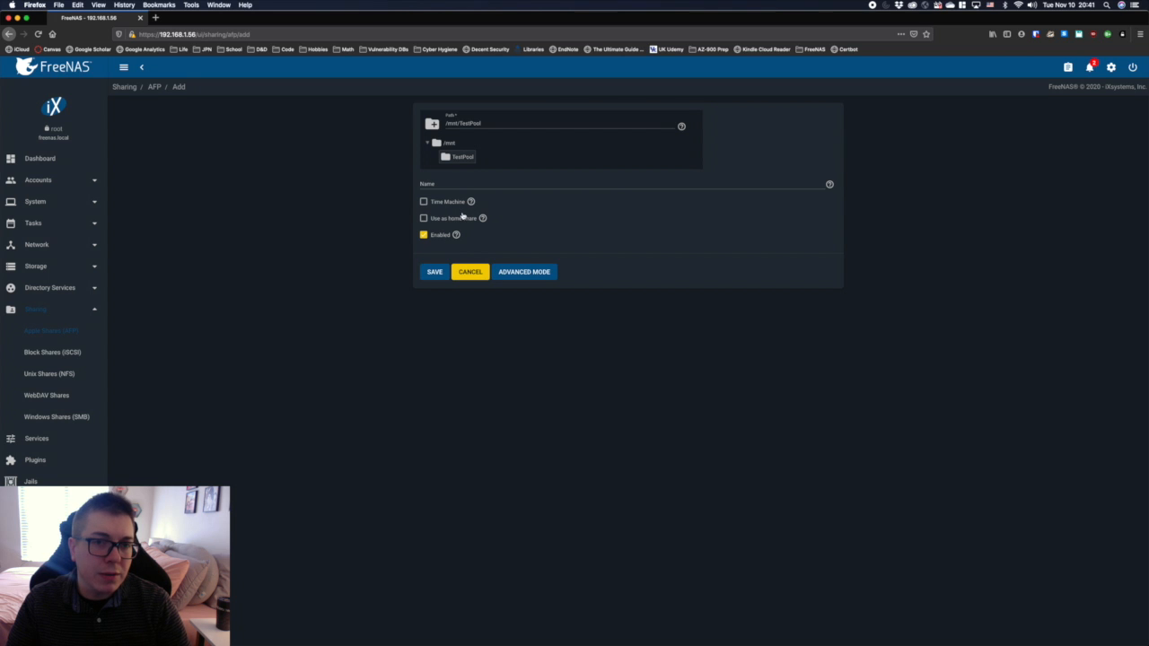
{"action": "left_click", "coordinate": [431, 273]}
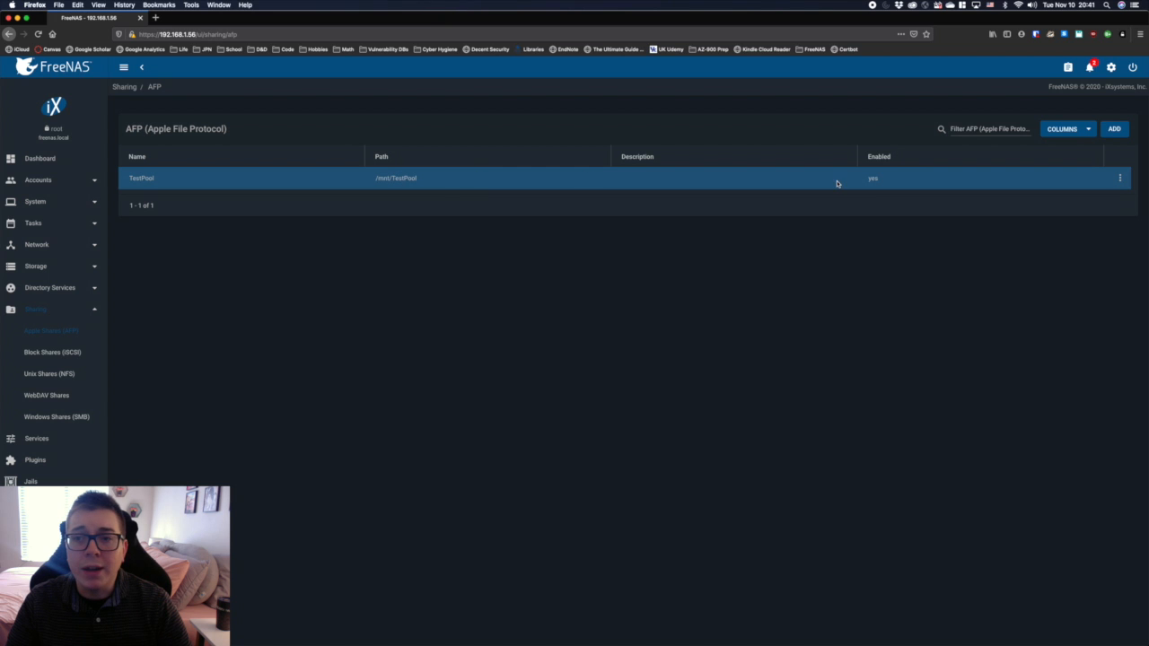
{"action": "left_click", "coordinate": [882, 176]}
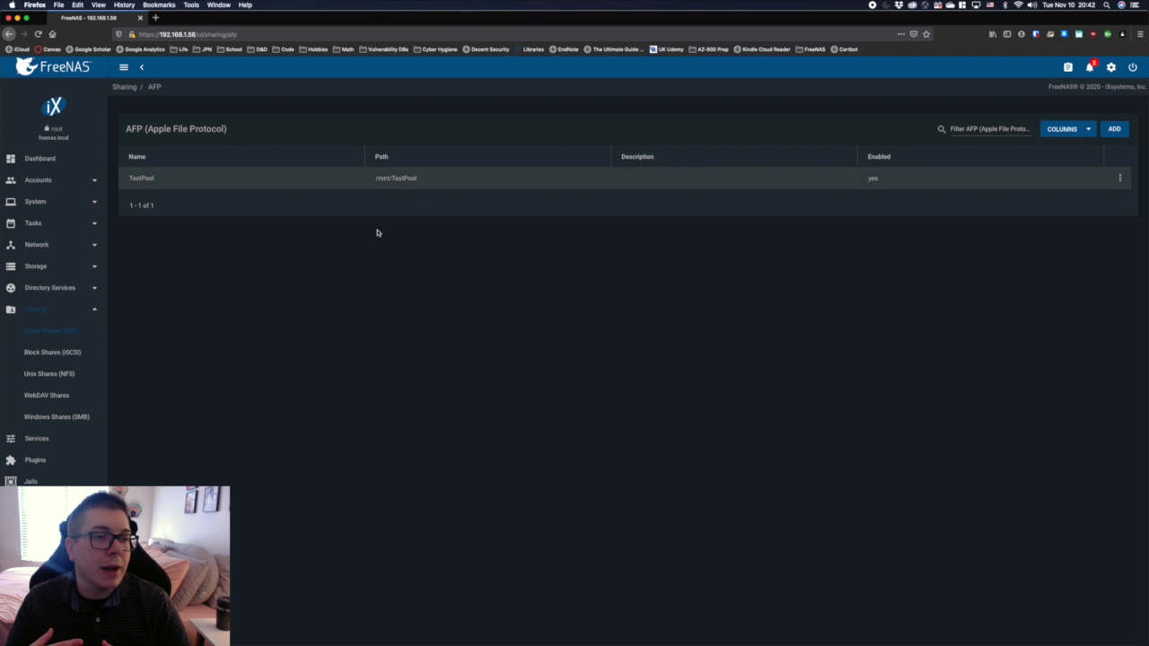
Step: Start adding a new user account and fill in the user's full name and a custom username
{"action": "left_click", "coordinate": [48, 181]}
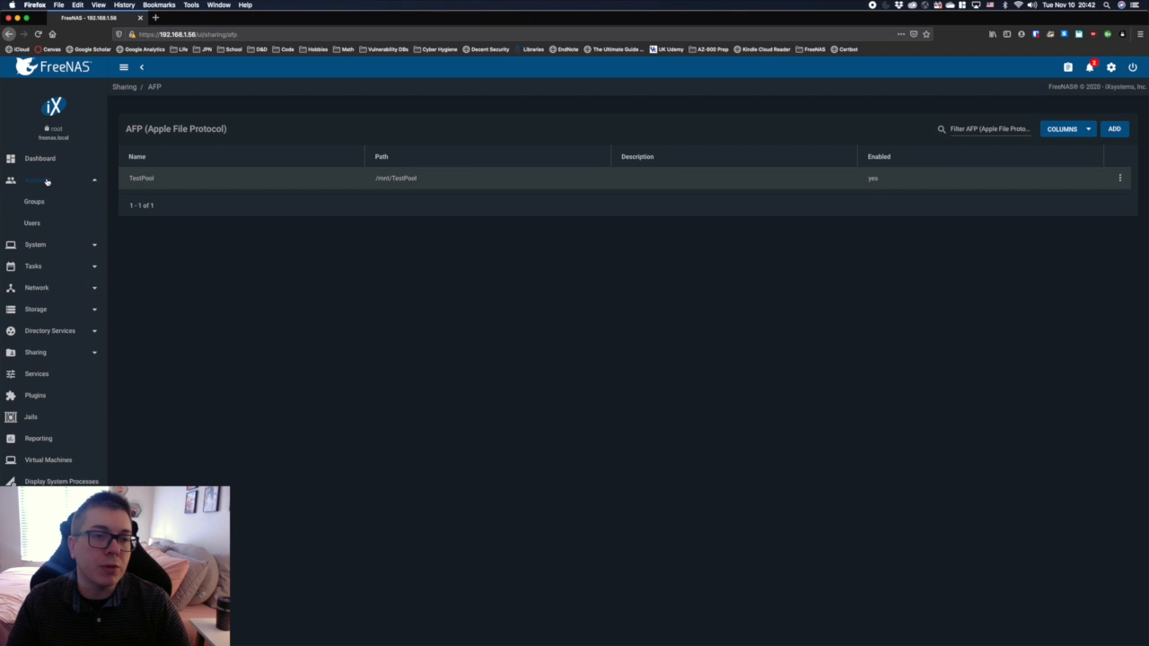
{"action": "left_click", "coordinate": [32, 224]}
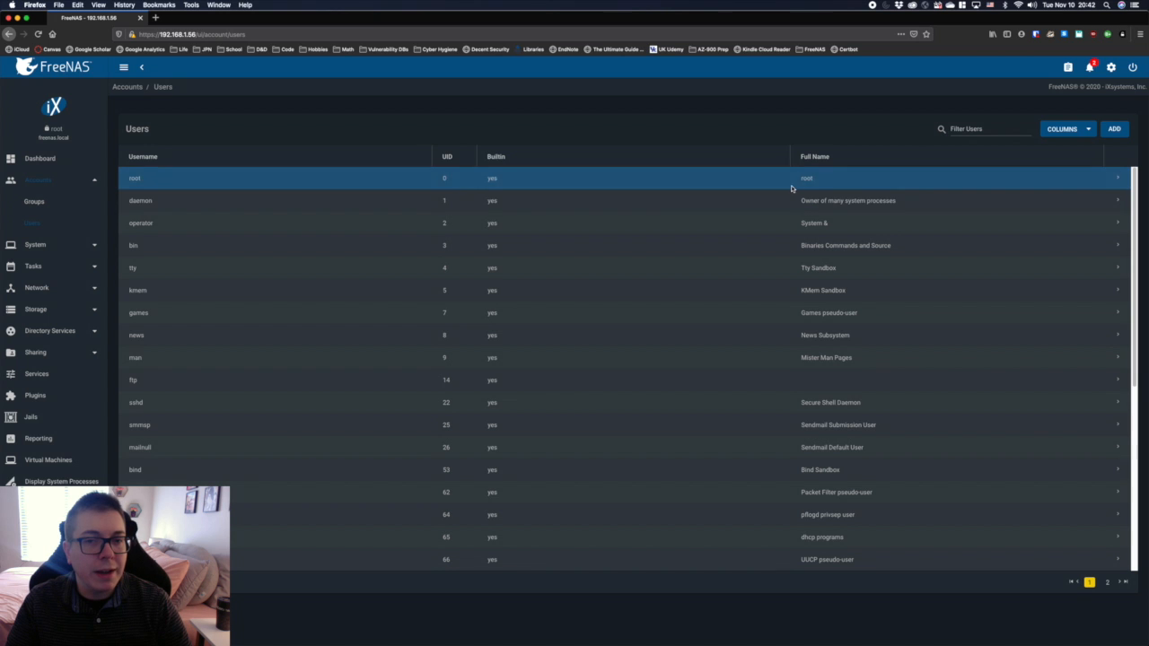
{"action": "left_click", "coordinate": [1114, 129]}
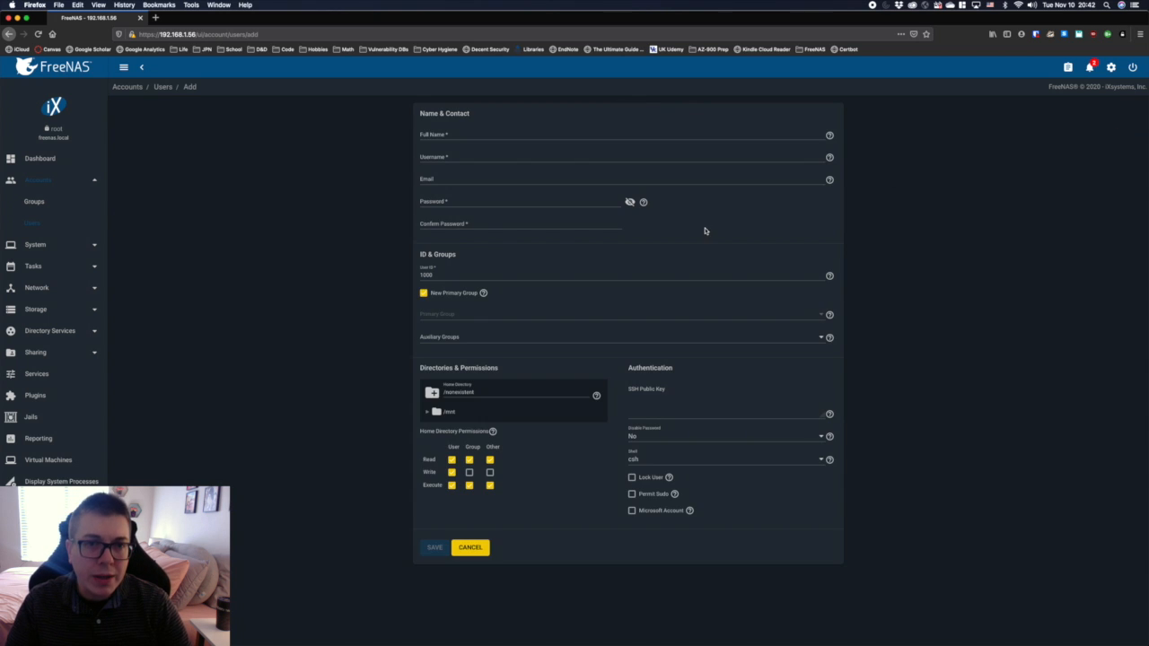
{"action": "left_click", "coordinate": [462, 135]}
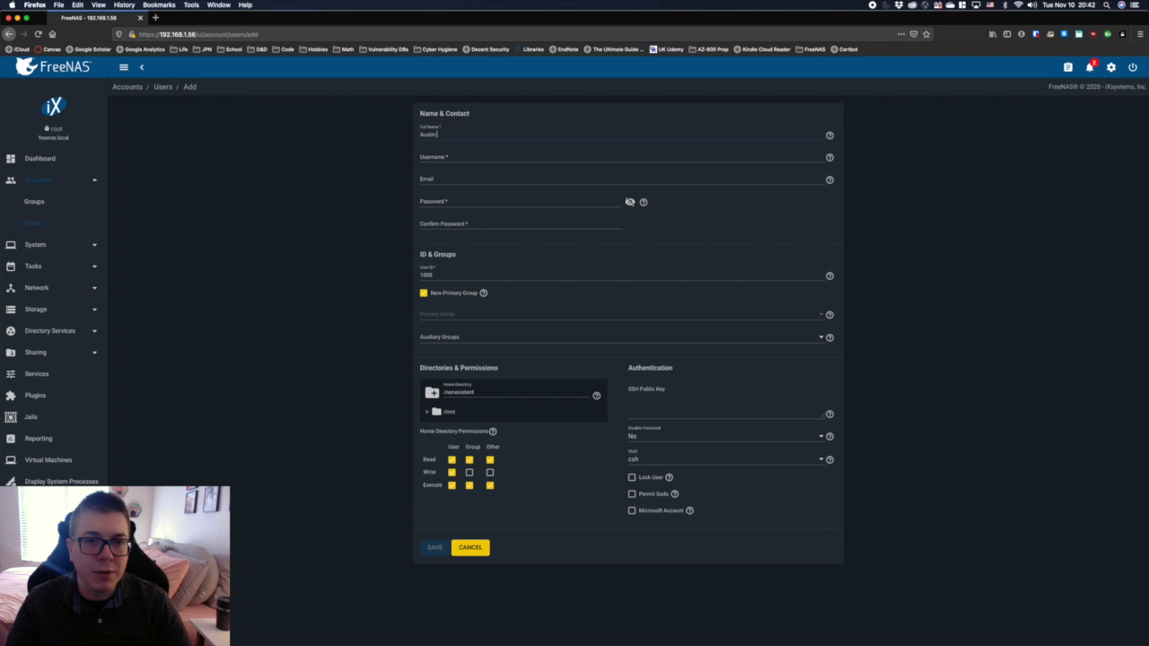
{"action": "key", "text": "Tab"}
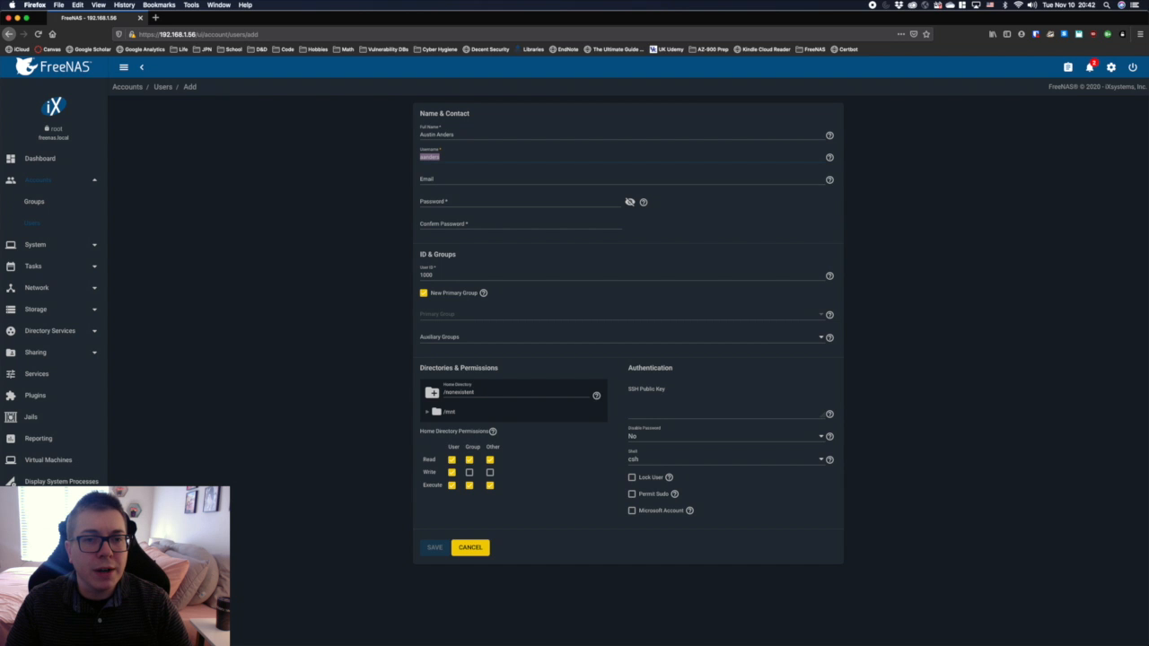
{"action": "key", "text": "BackSpace"}
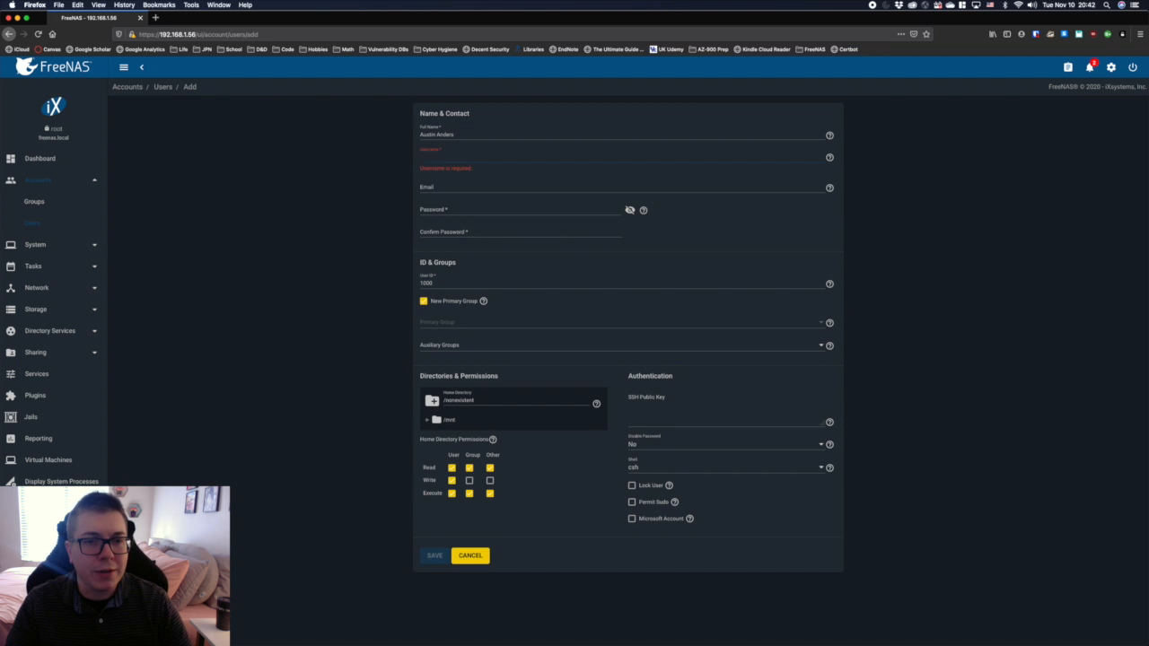
{"action": "type", "text": "austin"}
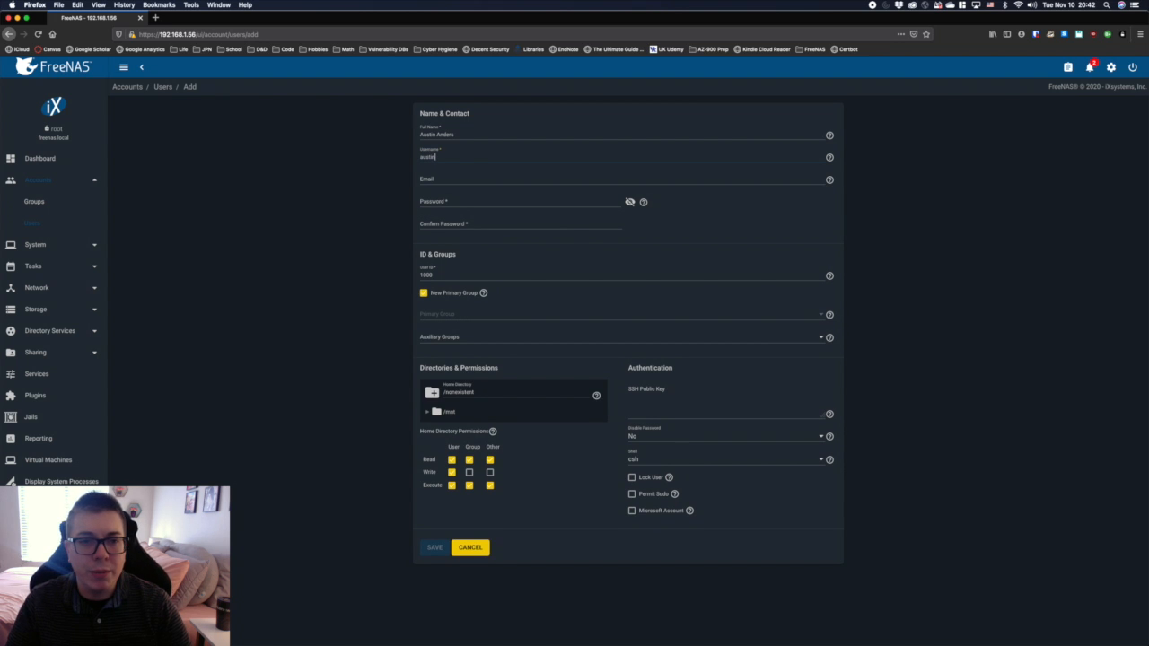
{"action": "key", "text": "Tab"}
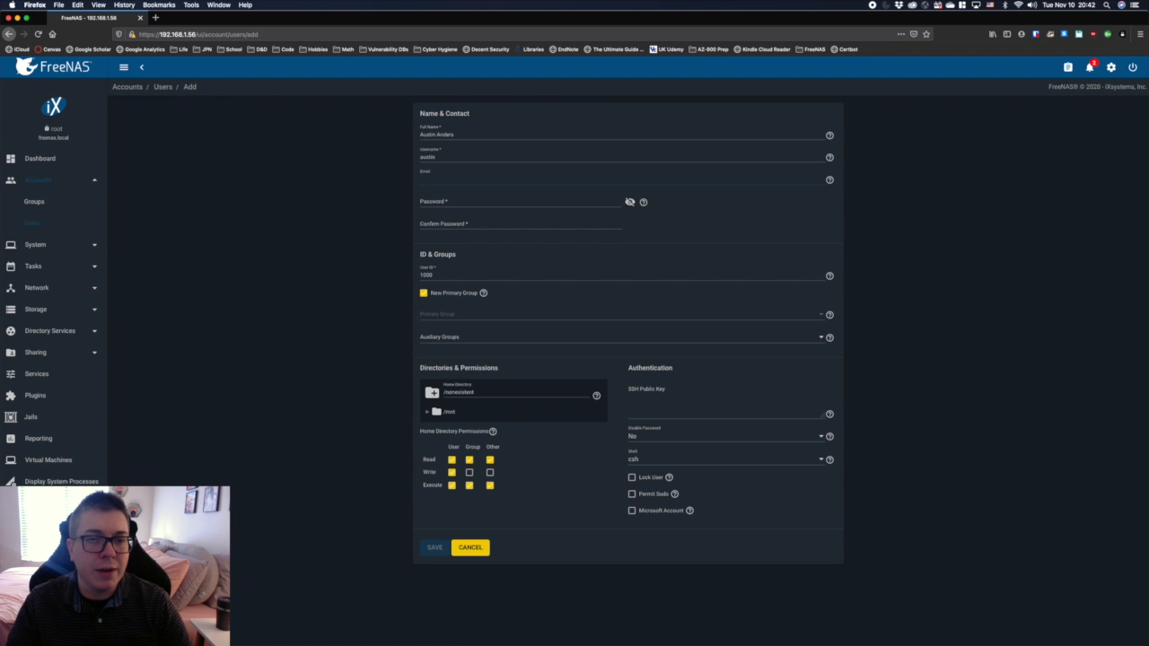
Step: Leave the new user's email blank, then enter and confirm the account password
{"action": "key", "text": "Tab"}
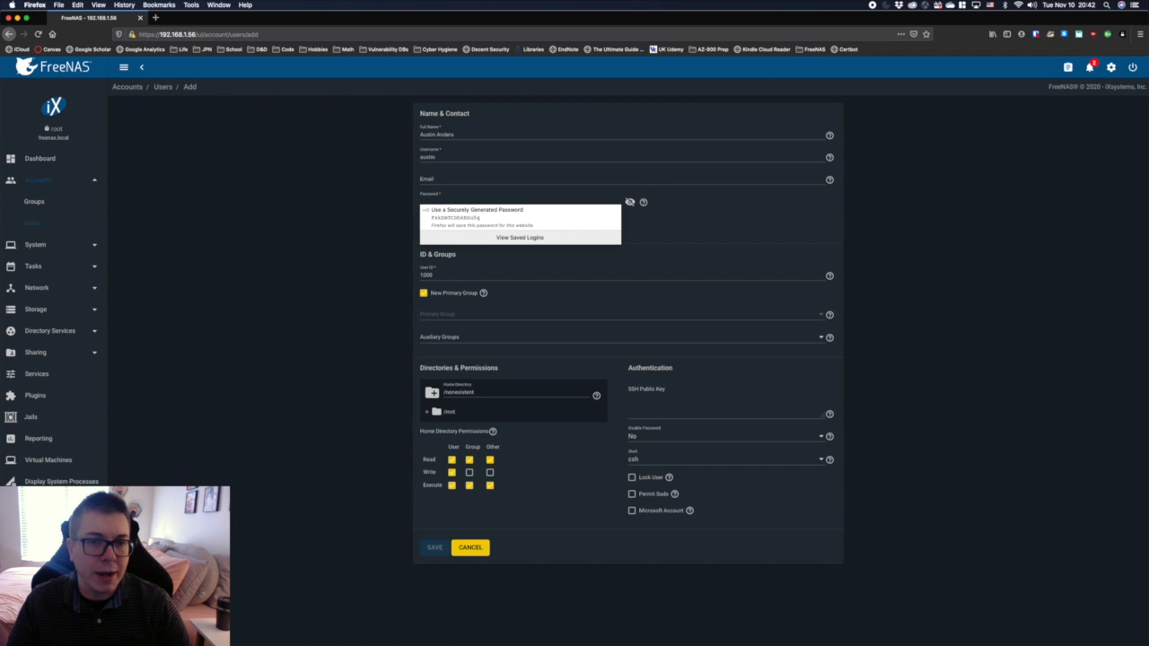
{"action": "type", "text": "••"}
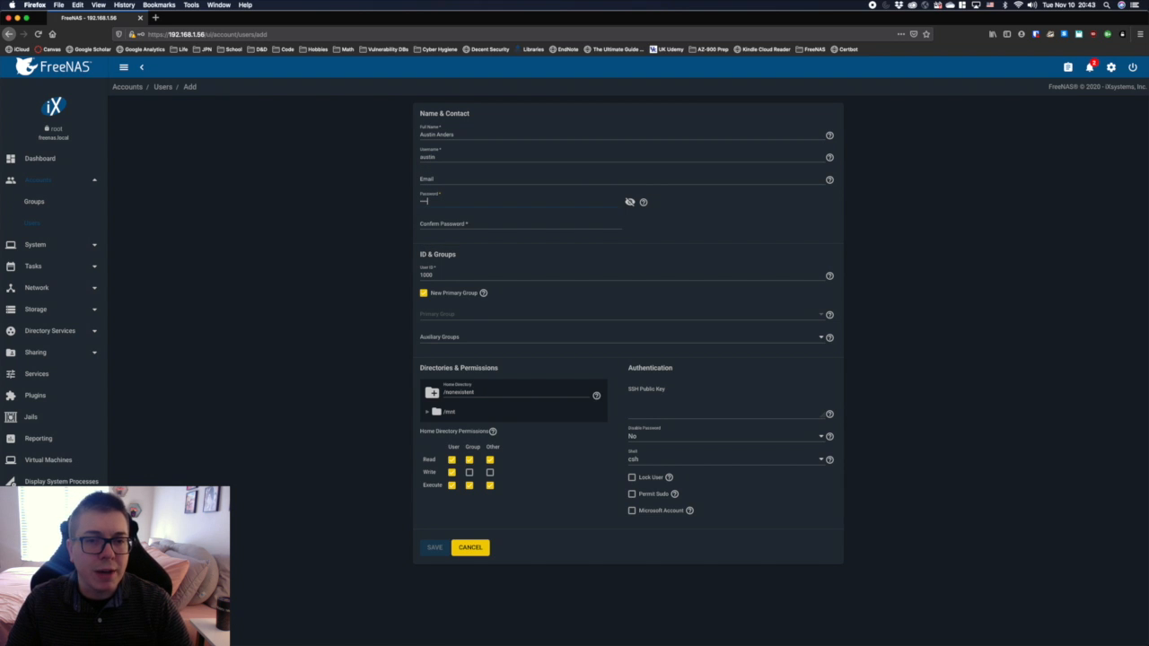
{"action": "key", "text": "Tab"}
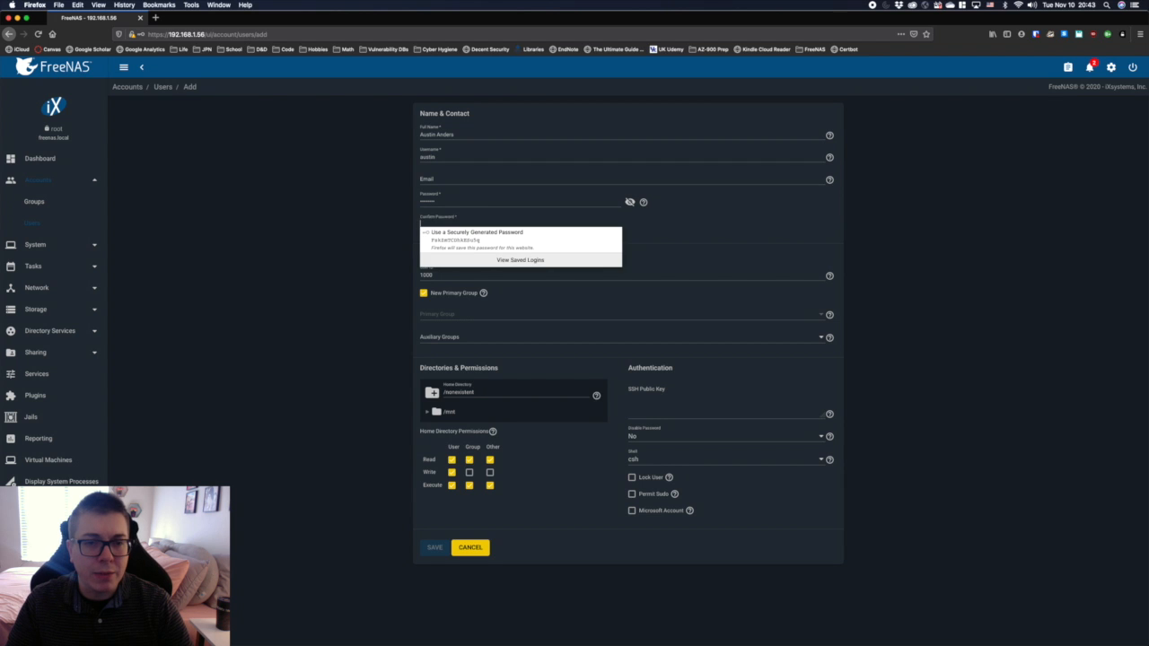
{"action": "type", "text": "•"}
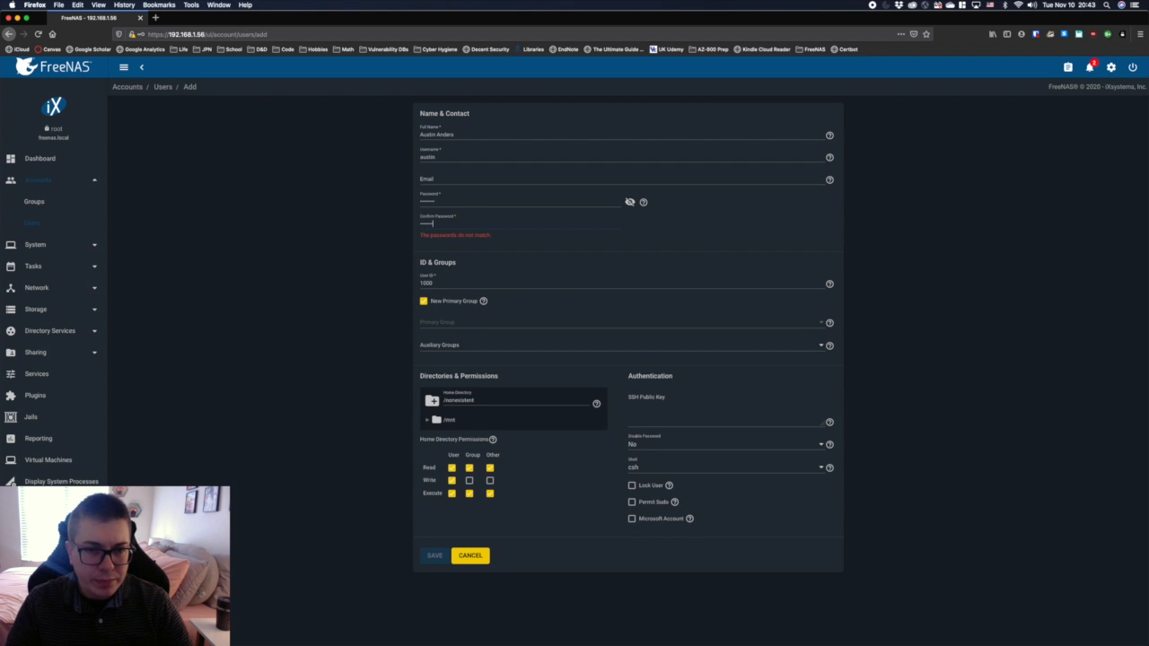
{"action": "type", "text": "•"}
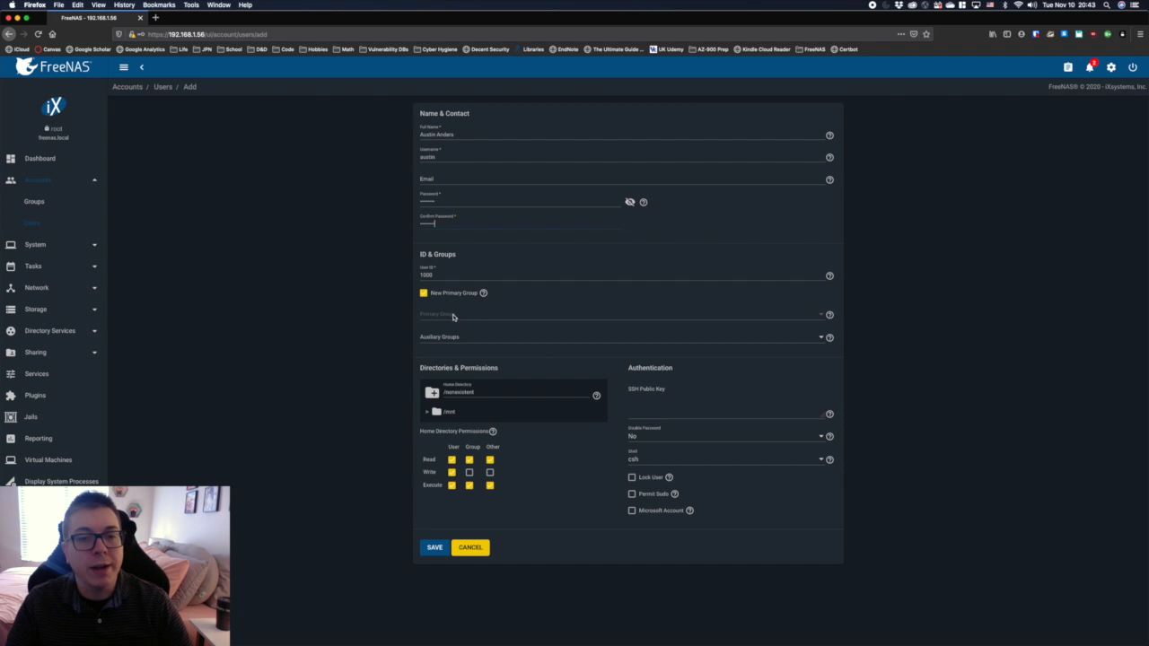
Step: Set the user's home directory to /mnt/TestPool with group write permission, and save the account without storing its password in the browser
{"action": "left_click", "coordinate": [439, 412]}
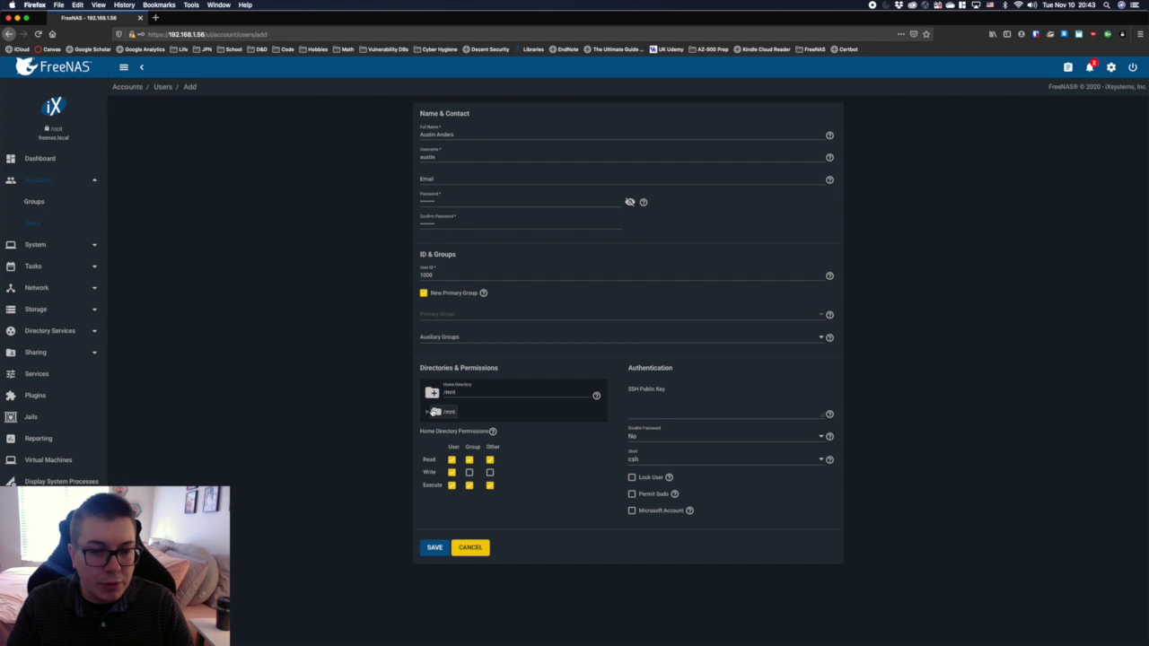
{"action": "left_click", "coordinate": [427, 412]}
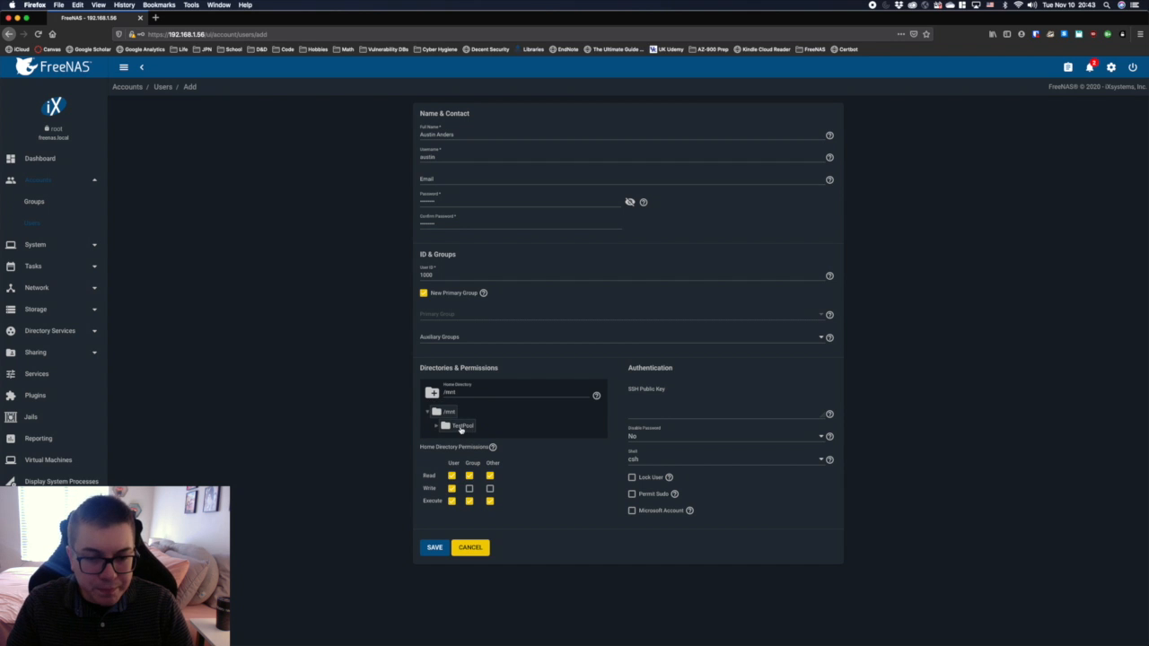
{"action": "left_click", "coordinate": [460, 427]}
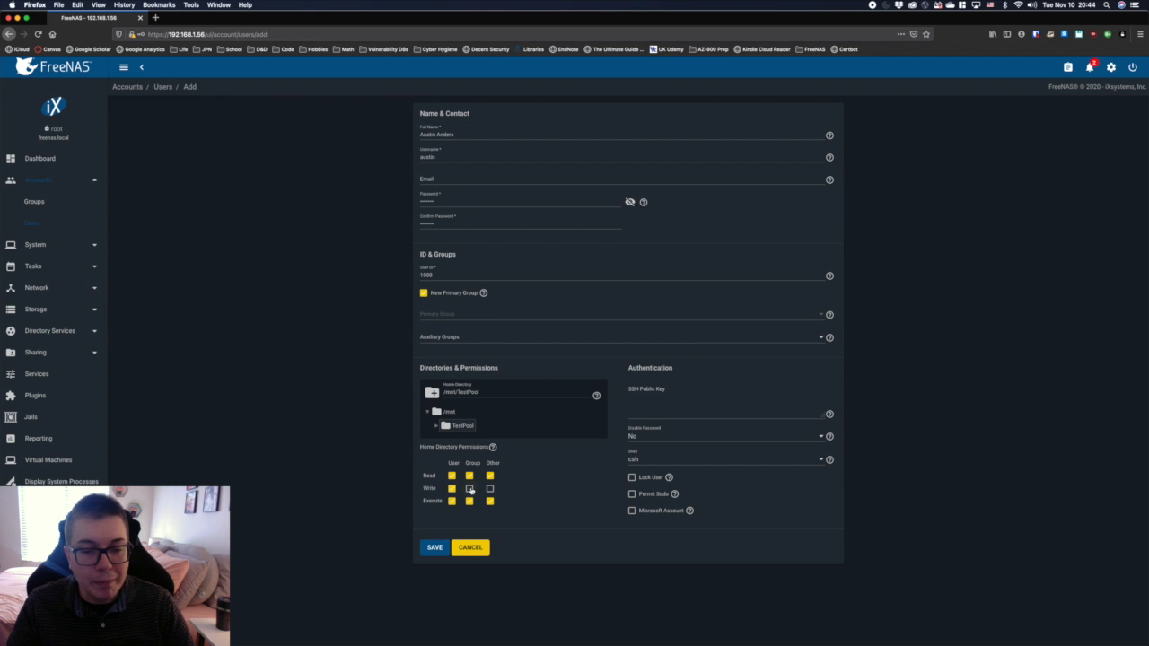
{"action": "left_click", "coordinate": [469, 489]}
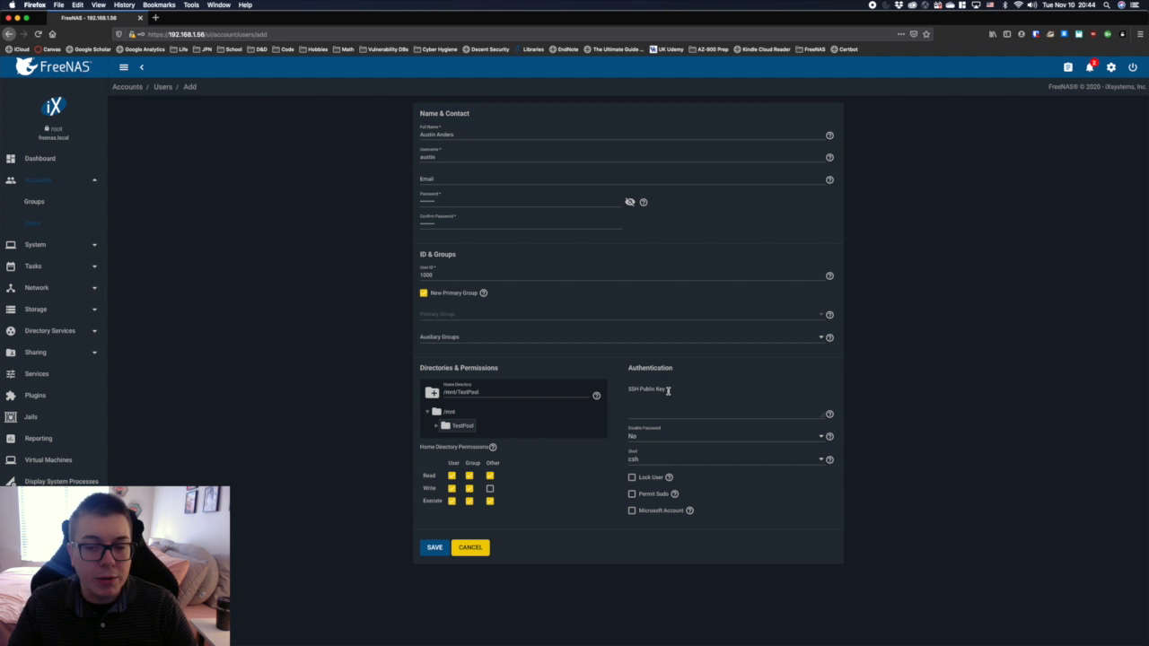
{"action": "left_click", "coordinate": [434, 548]}
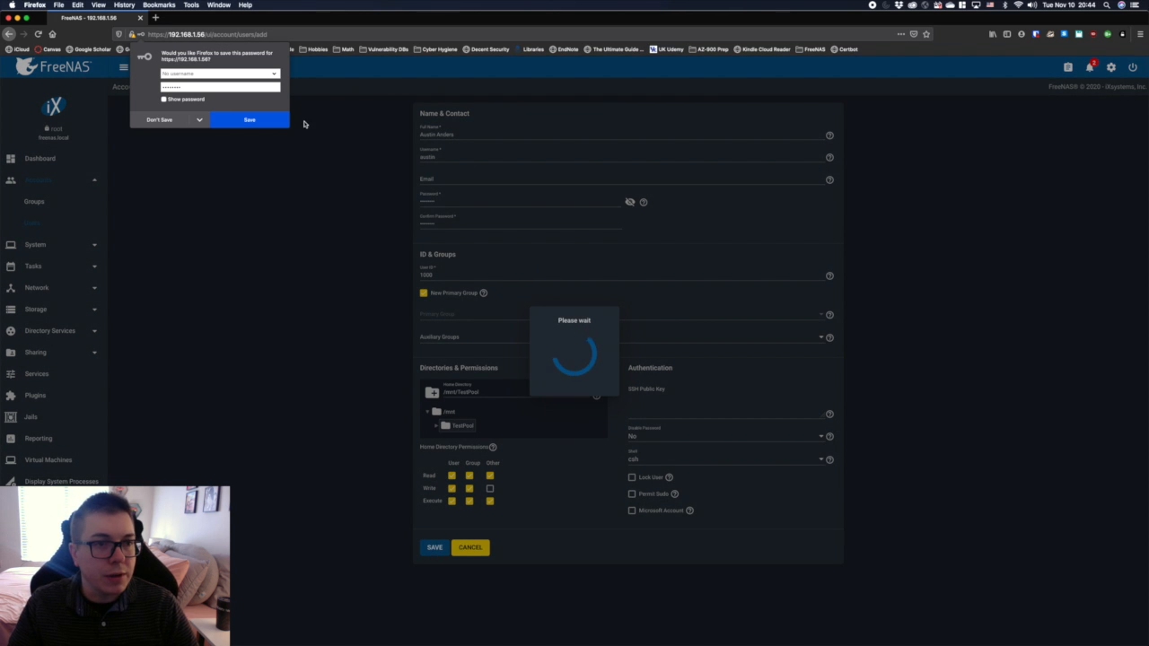
{"action": "left_click", "coordinate": [157, 120]}
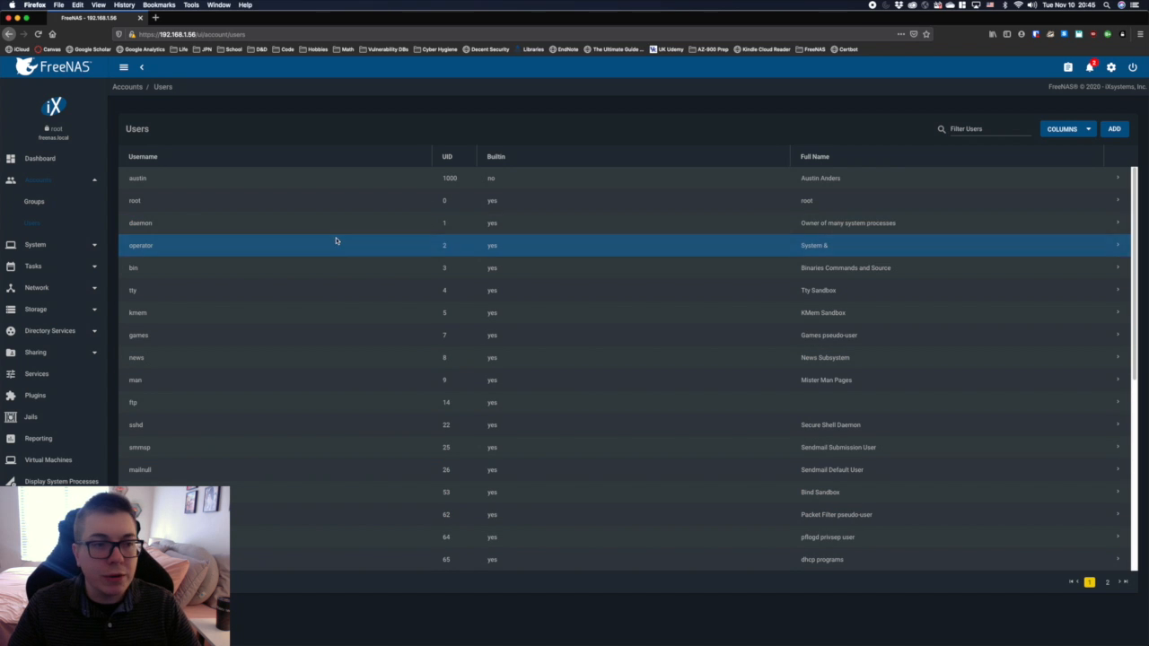
{"action": "left_click", "coordinate": [66, 292]}
{"action": "left_click", "coordinate": [45, 374]}
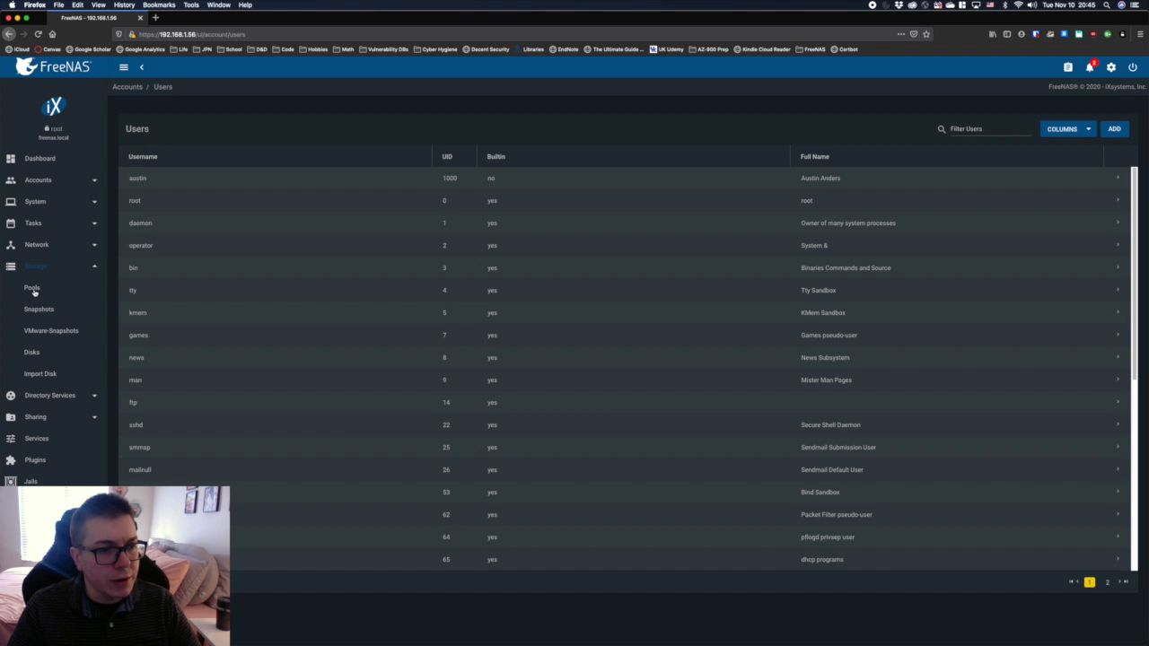
{"action": "left_click", "coordinate": [66, 416]}
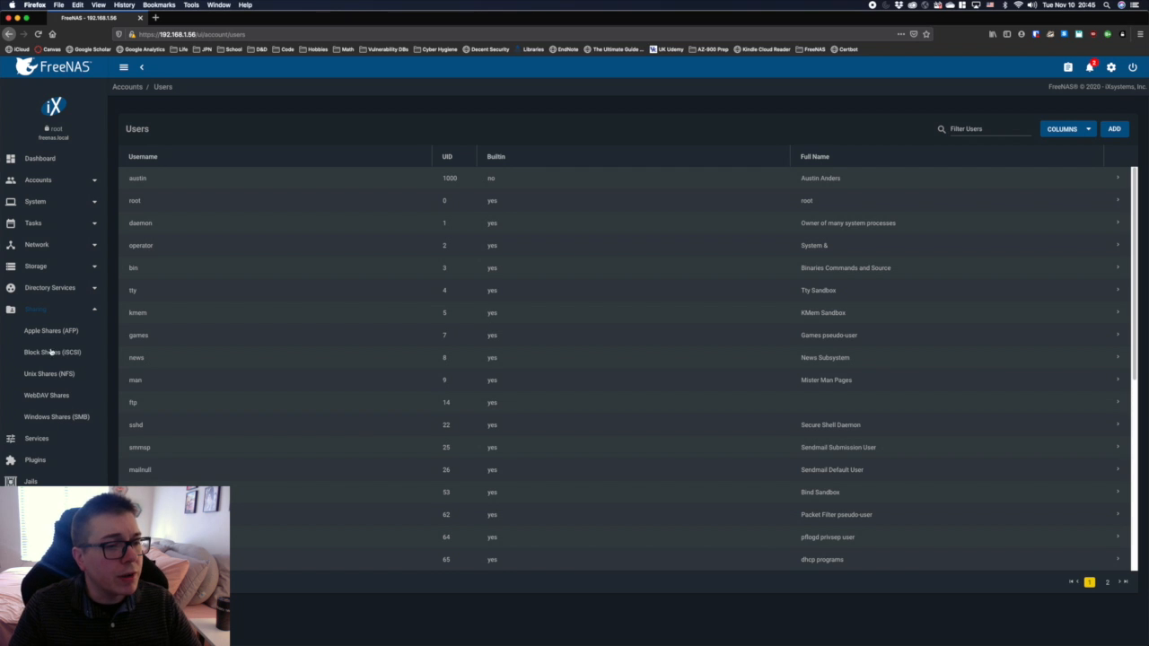
{"action": "left_click", "coordinate": [77, 180]}
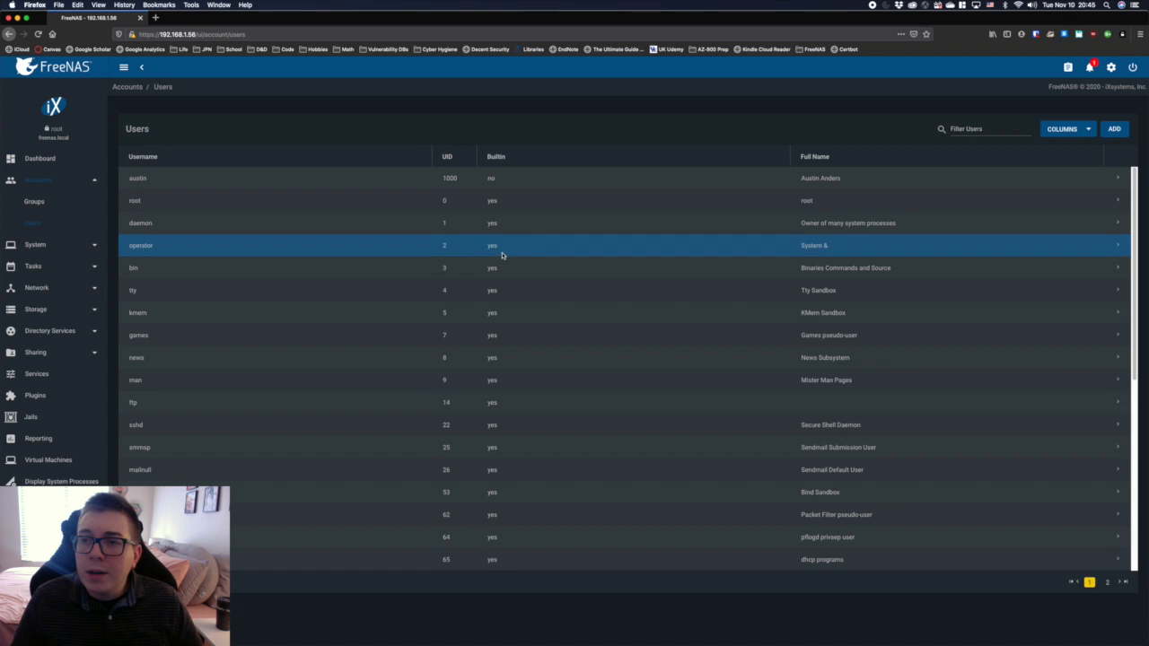
Step: Log out of the FreeNAS web interface and close the browser window
{"action": "left_click", "coordinate": [1132, 67]}
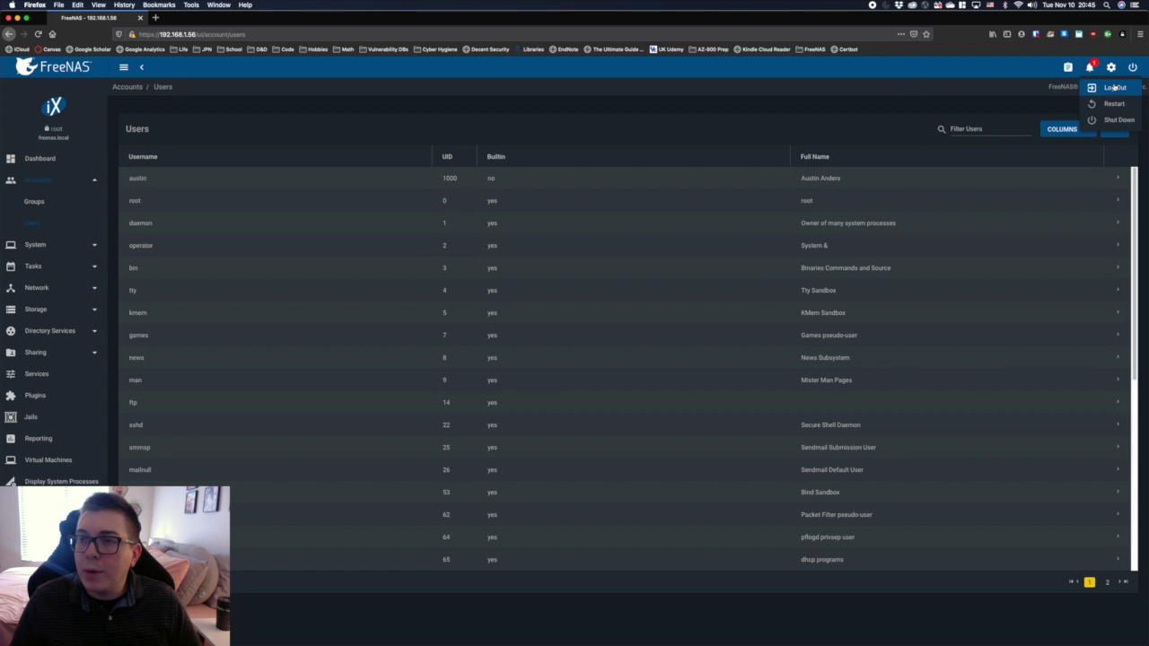
{"action": "left_click", "coordinate": [1107, 88]}
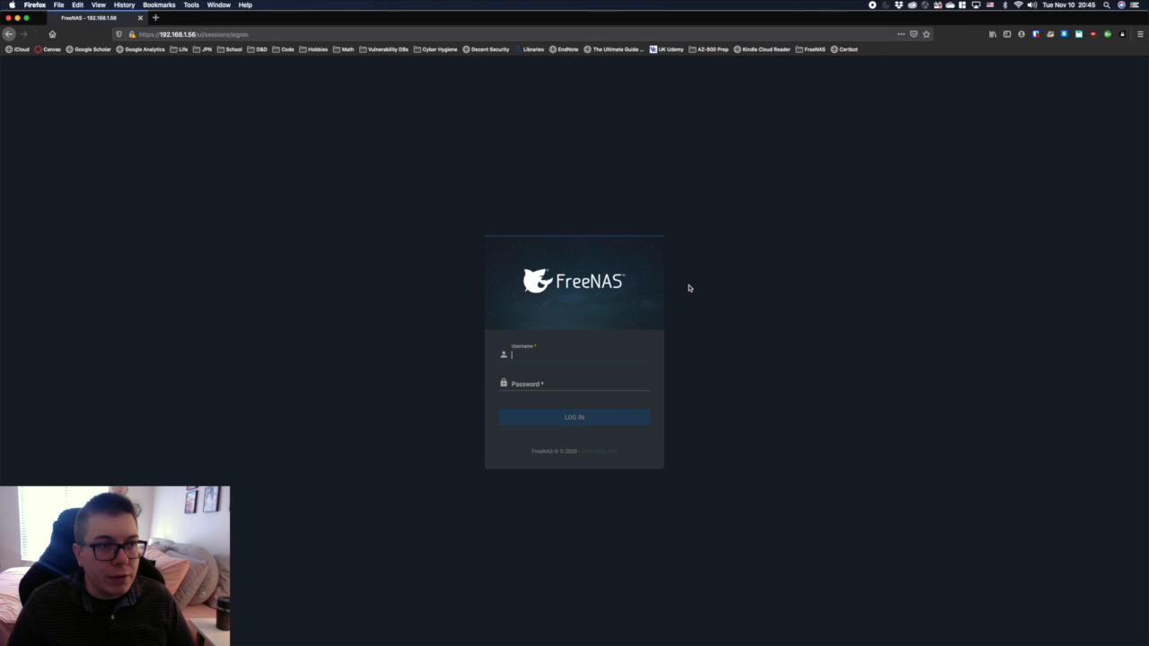
{"action": "left_click", "coordinate": [18, 18]}
Step: Switch to Finder with a window showing the Desktop folder, and point out the mp4 video file on the desktop
{"action": "mouse_move", "coordinate": [622, 641]}
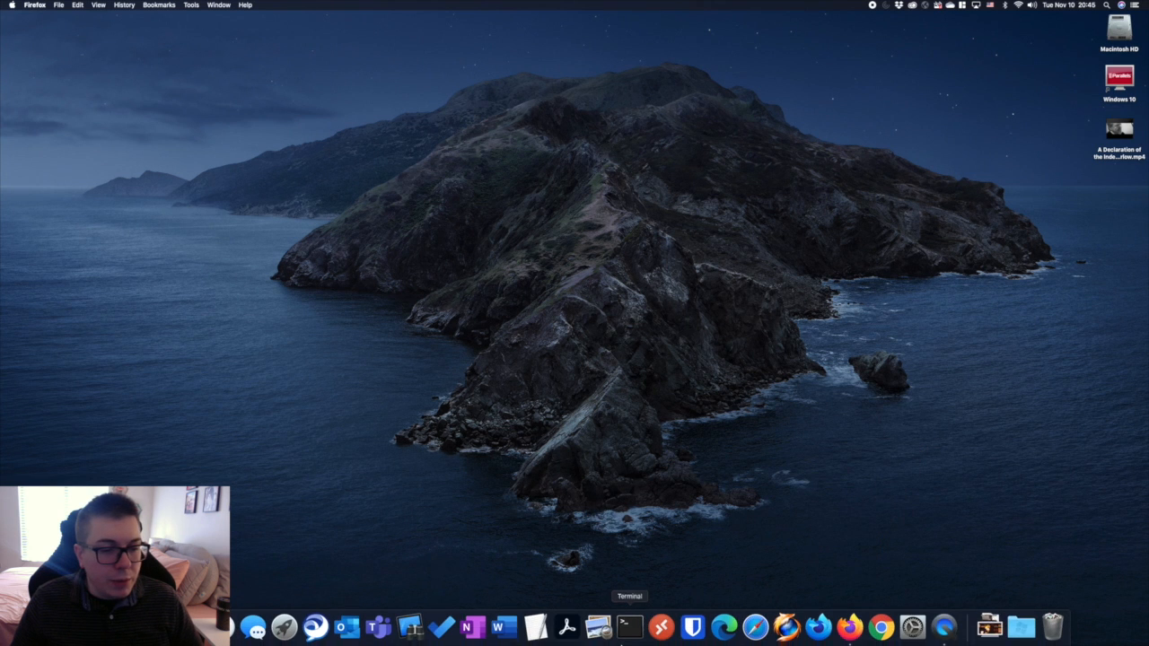
{"action": "left_click", "coordinate": [96, 626]}
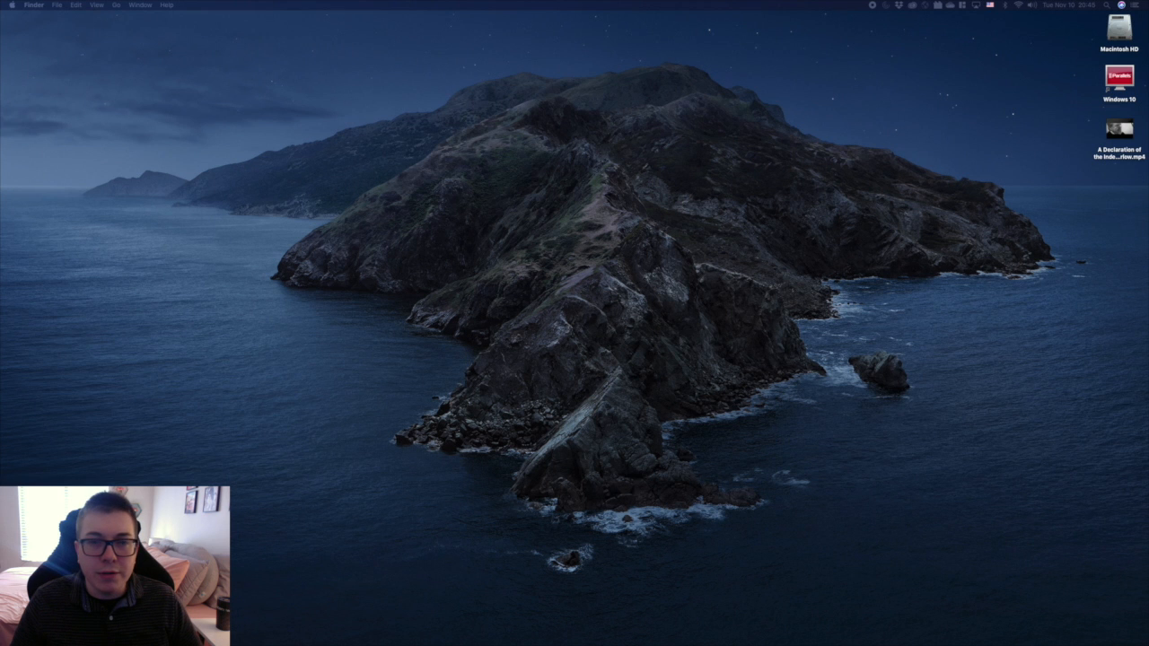
{"action": "left_click_drag", "start_coordinate": [1, 169], "coordinate": [367, 70]}
{"action": "left_click", "coordinate": [1101, 208]}
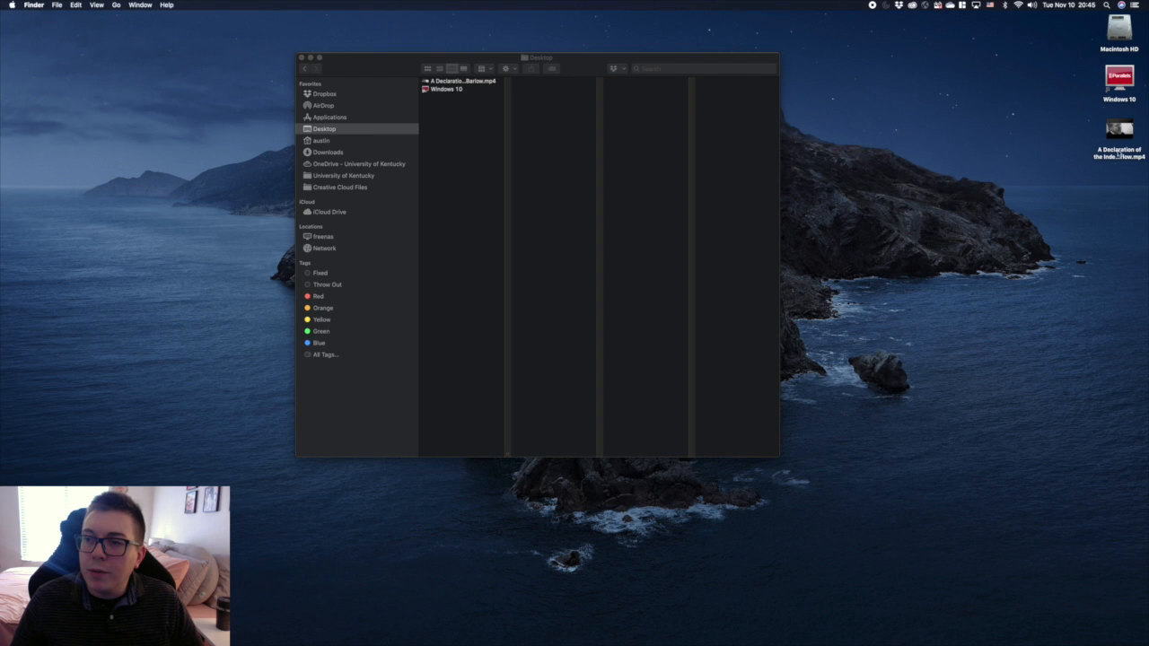
{"action": "left_click_drag", "start_coordinate": [1078, 109], "coordinate": [1143, 172]}
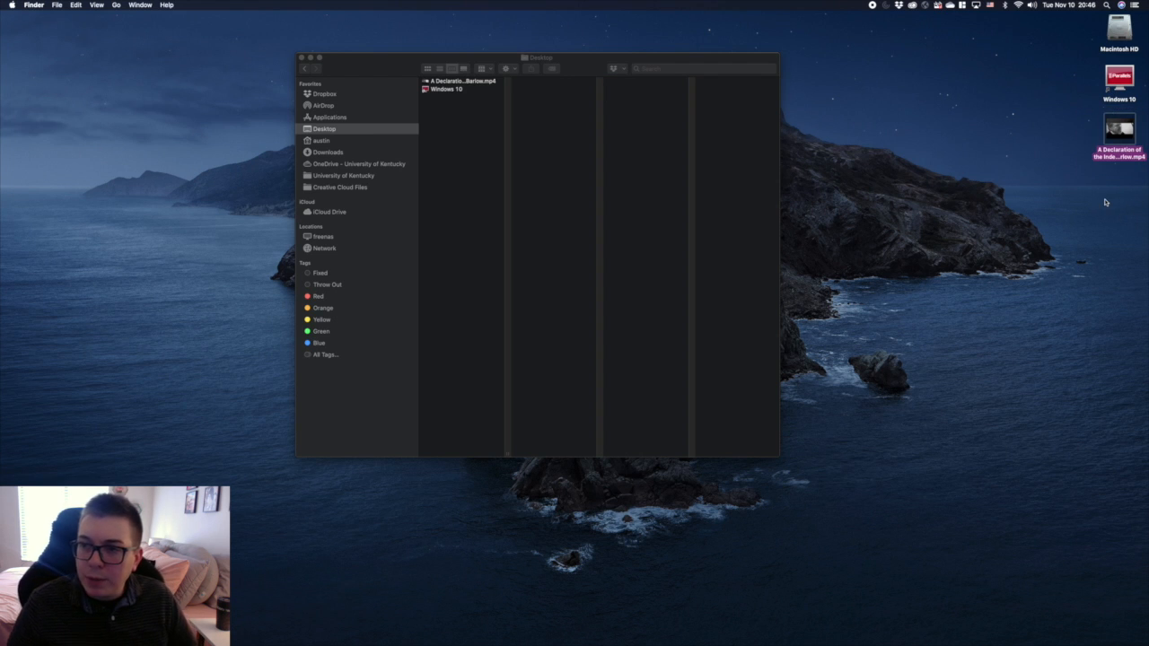
{"action": "left_click", "coordinate": [1069, 138]}
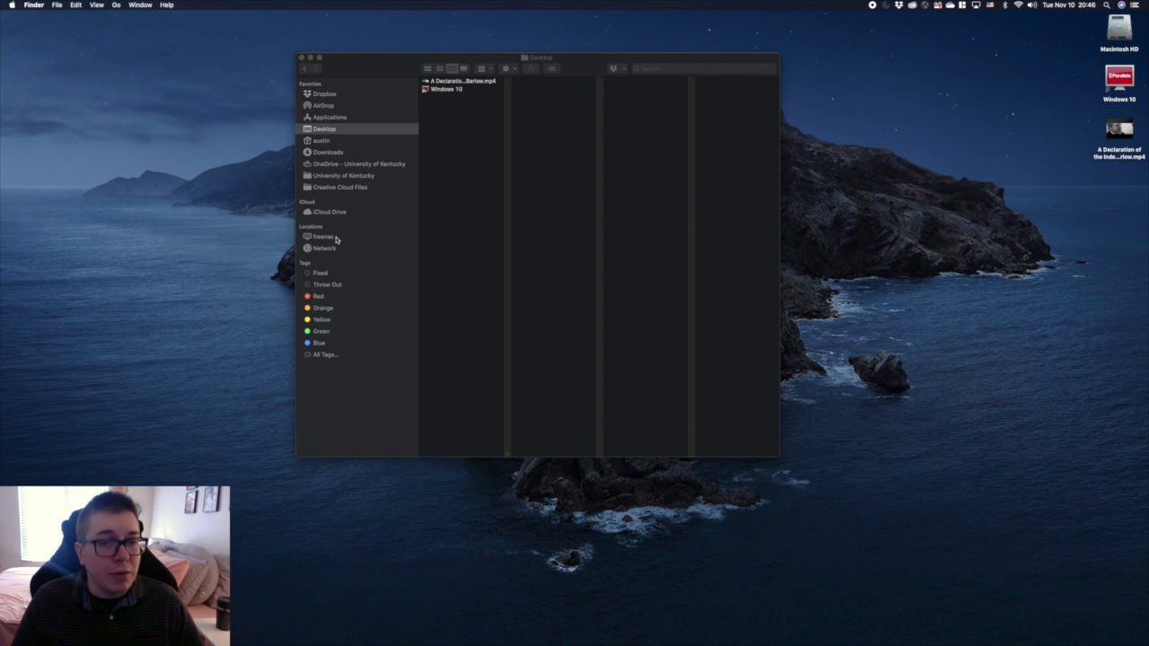
Step: Look up the freenas server among the Finder locations and on the network
{"action": "left_click", "coordinate": [326, 239]}
{"action": "left_click", "coordinate": [326, 236]}
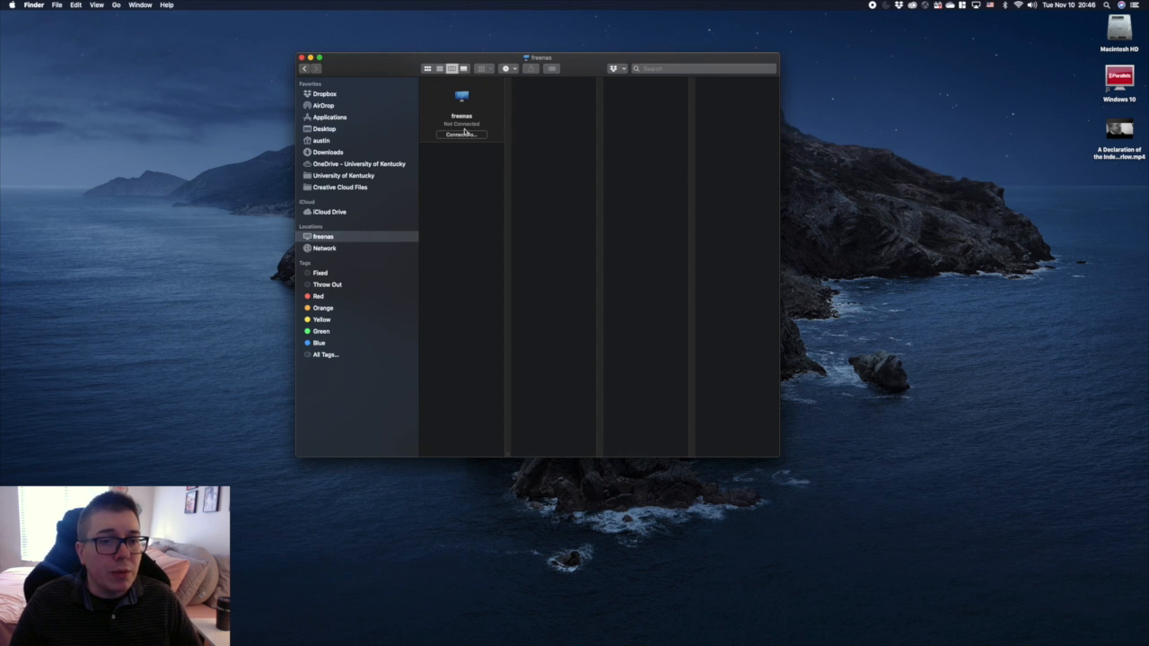
{"action": "left_click", "coordinate": [321, 249]}
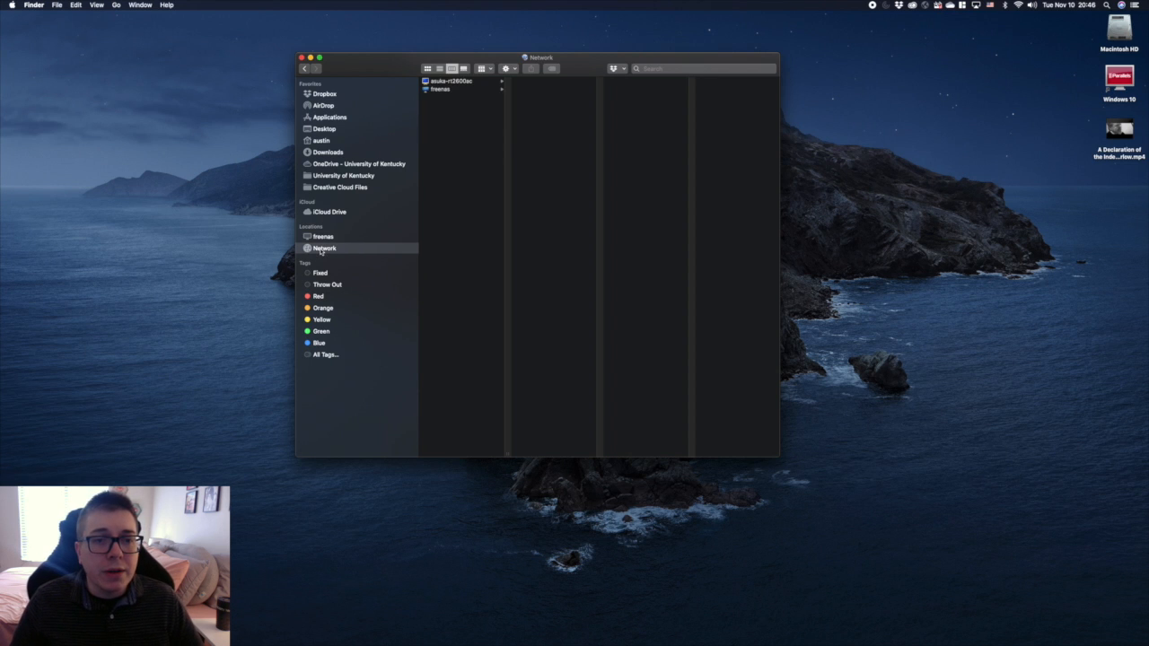
{"action": "left_click", "coordinate": [441, 92]}
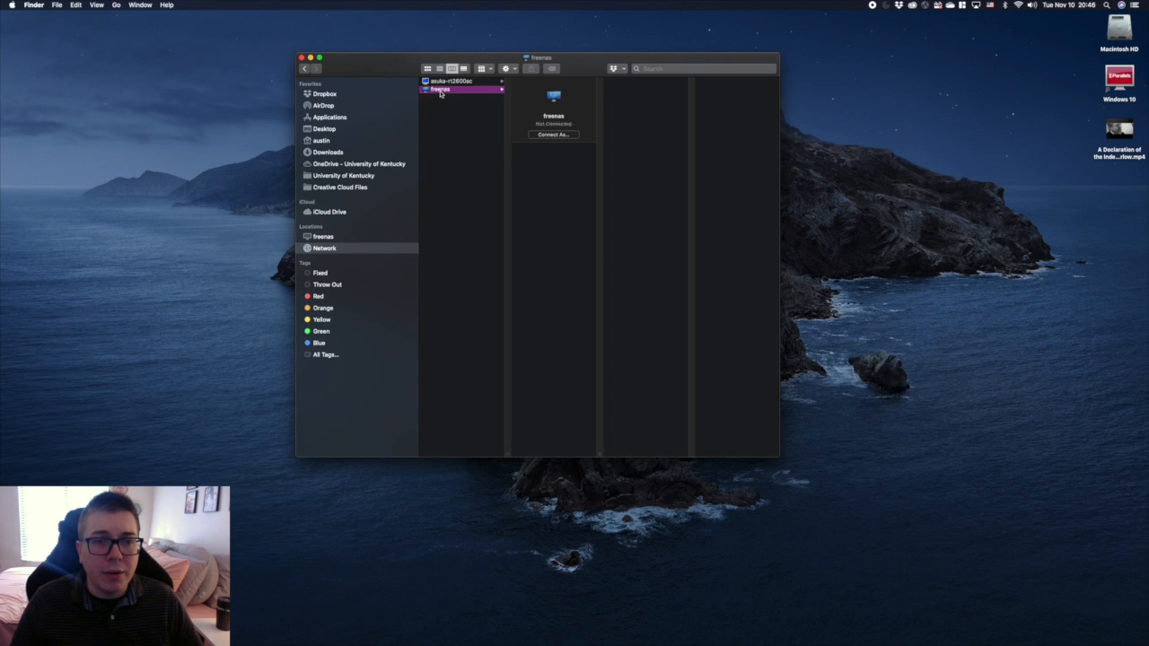
Step: Connect to the freenas server in Finder with the FreeNAS user's name and account password, without remembering the password in the keychain
{"action": "left_click", "coordinate": [350, 238]}
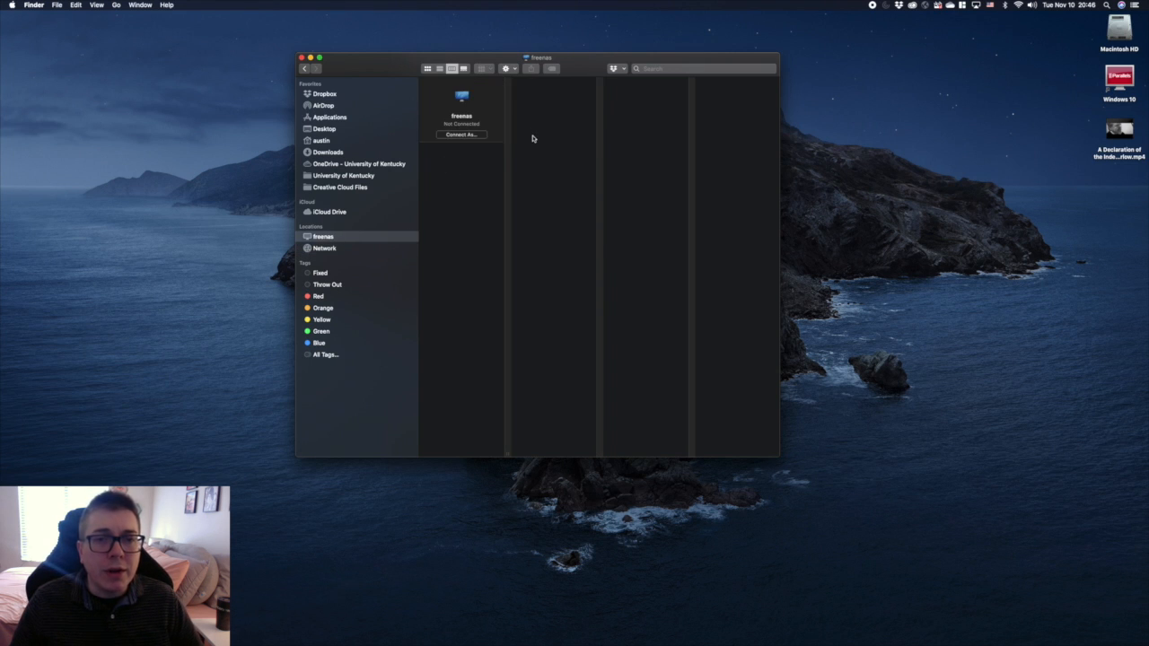
{"action": "left_click", "coordinate": [461, 135]}
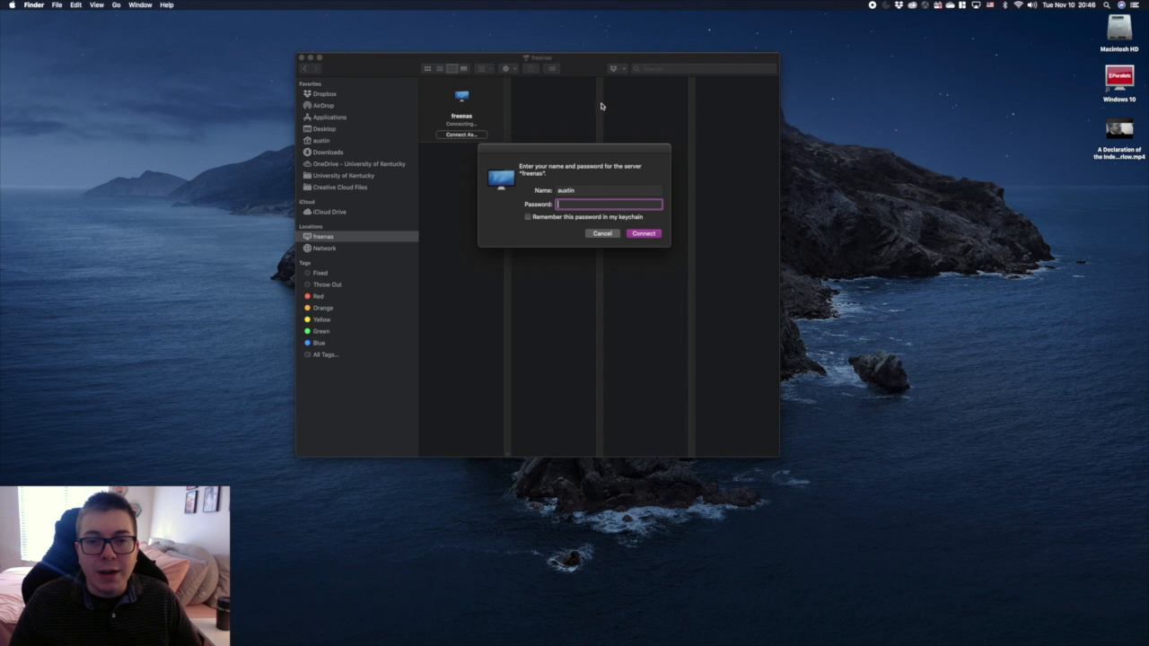
{"action": "left_click", "coordinate": [560, 190]}
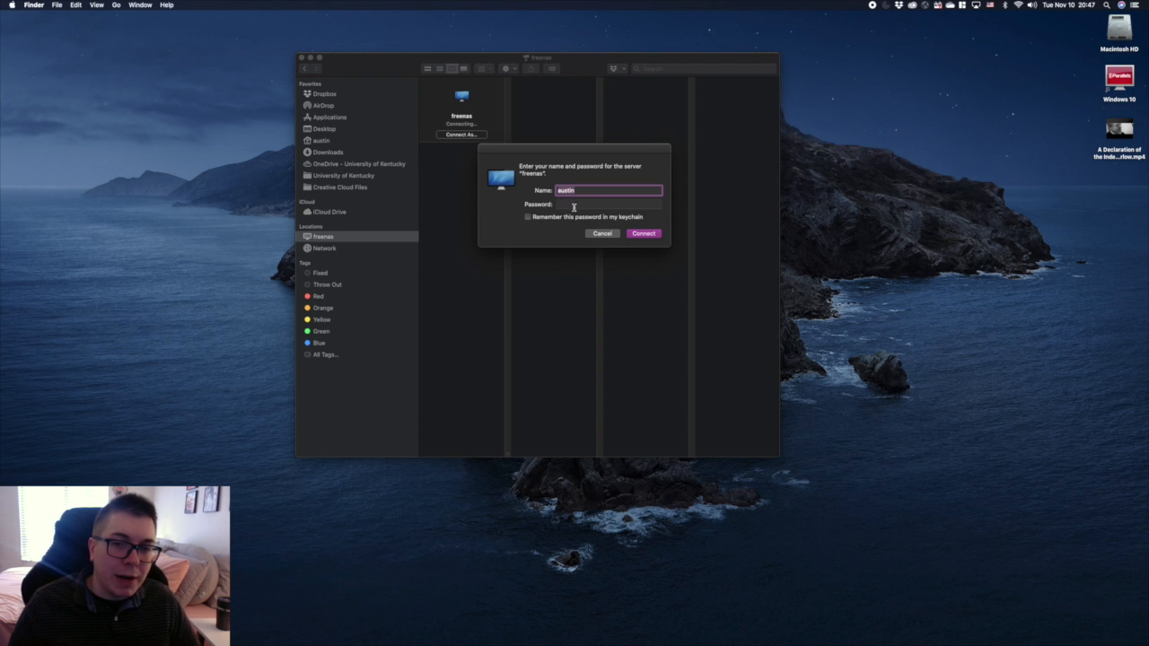
{"action": "left_click", "coordinate": [574, 206]}
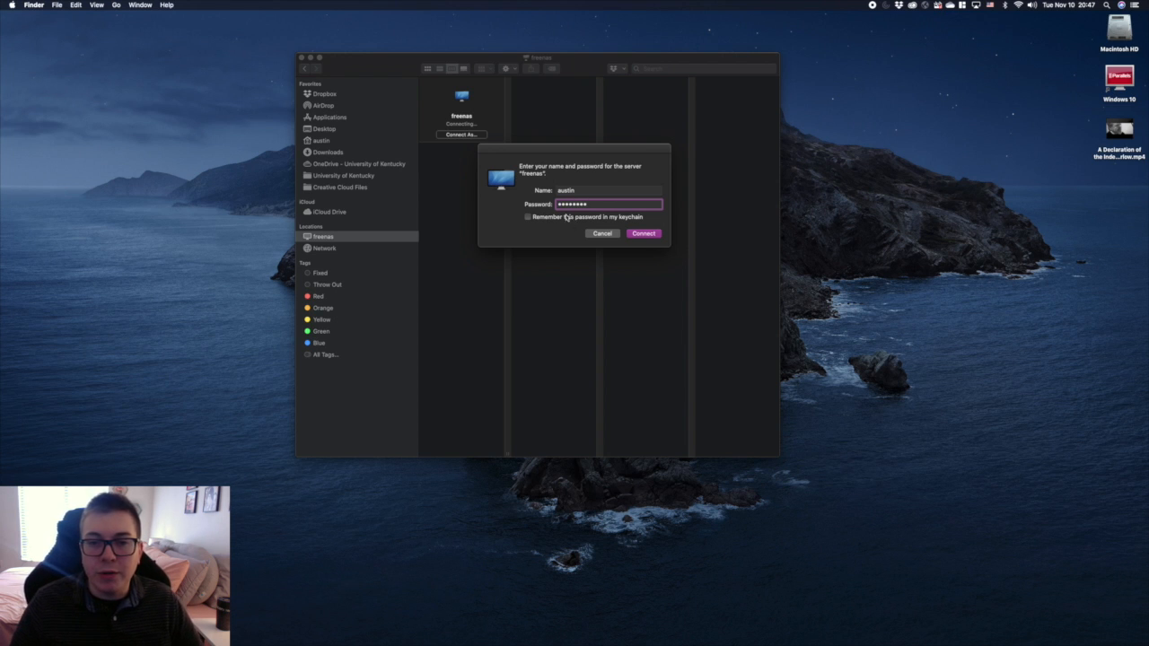
{"action": "left_click", "coordinate": [643, 234]}
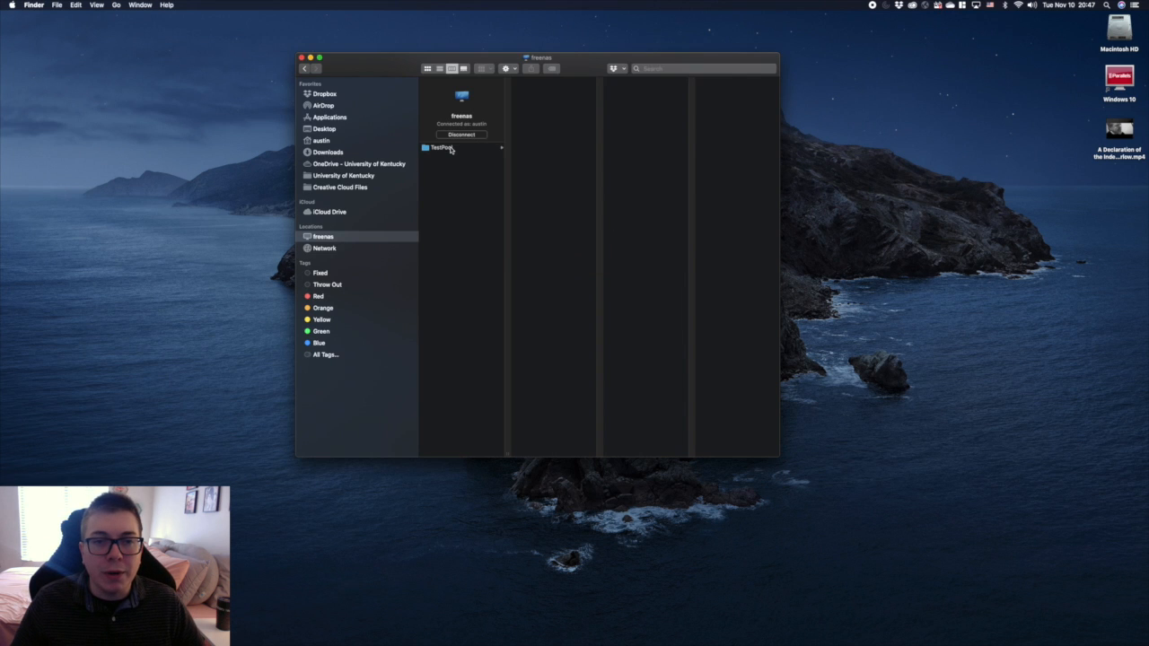
Step: Open the TestPool share and the user's home folder inside it, and point out the mounted TestPool volume on the desktop
{"action": "left_click", "coordinate": [444, 147]}
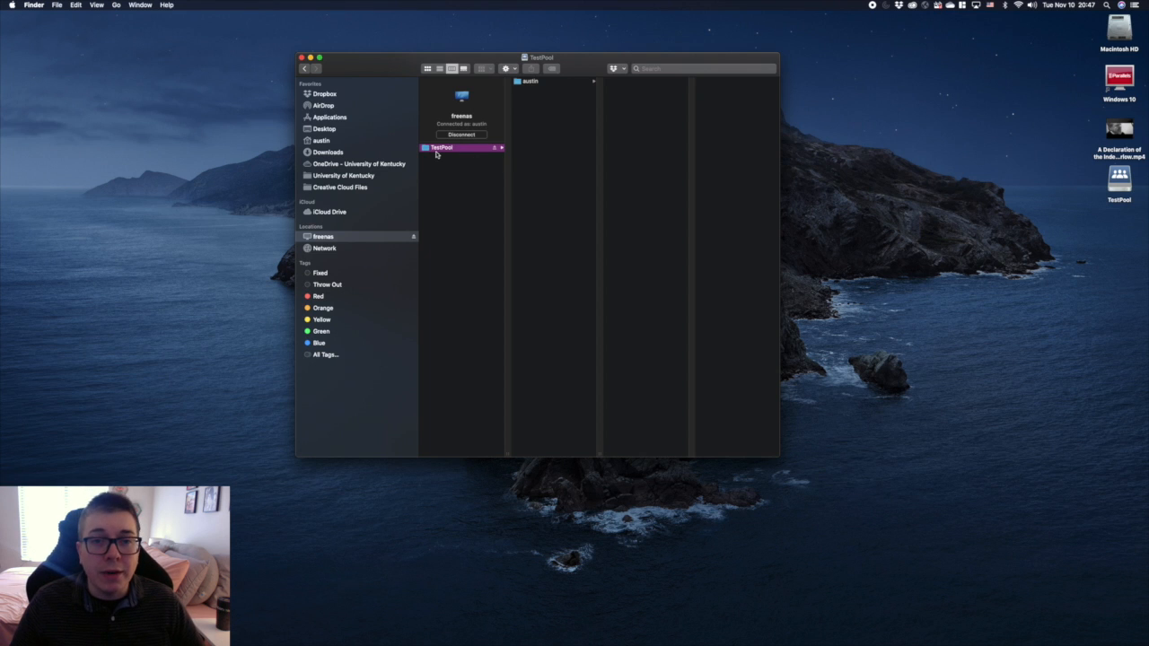
{"action": "left_click", "coordinate": [542, 83]}
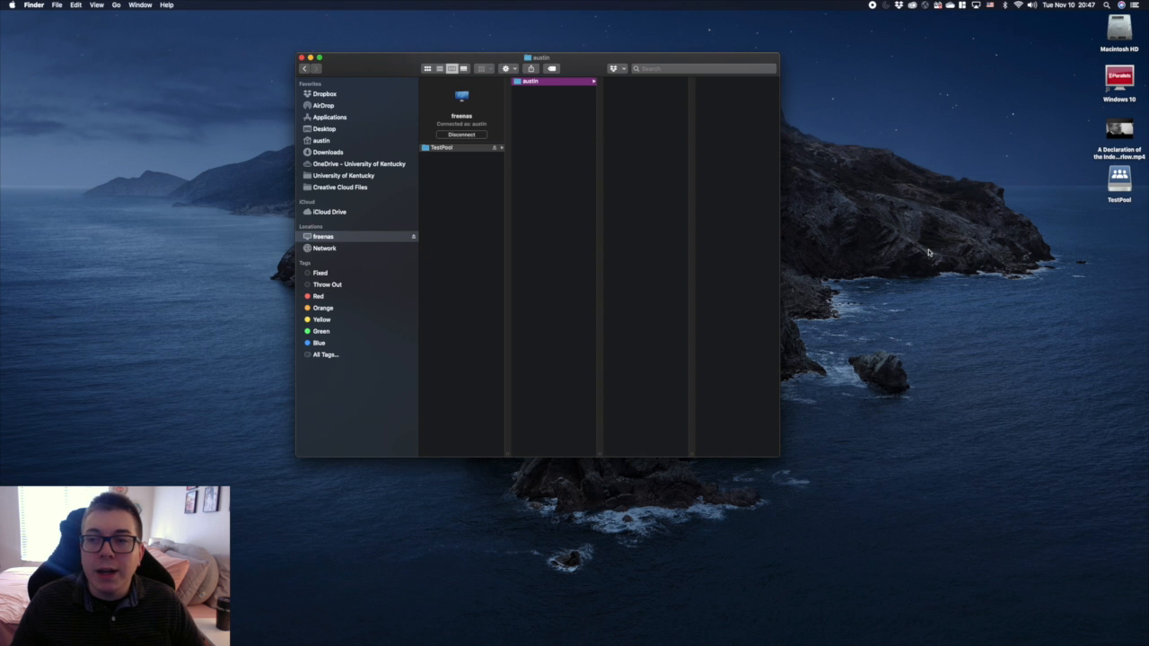
{"action": "left_click", "coordinate": [1118, 178]}
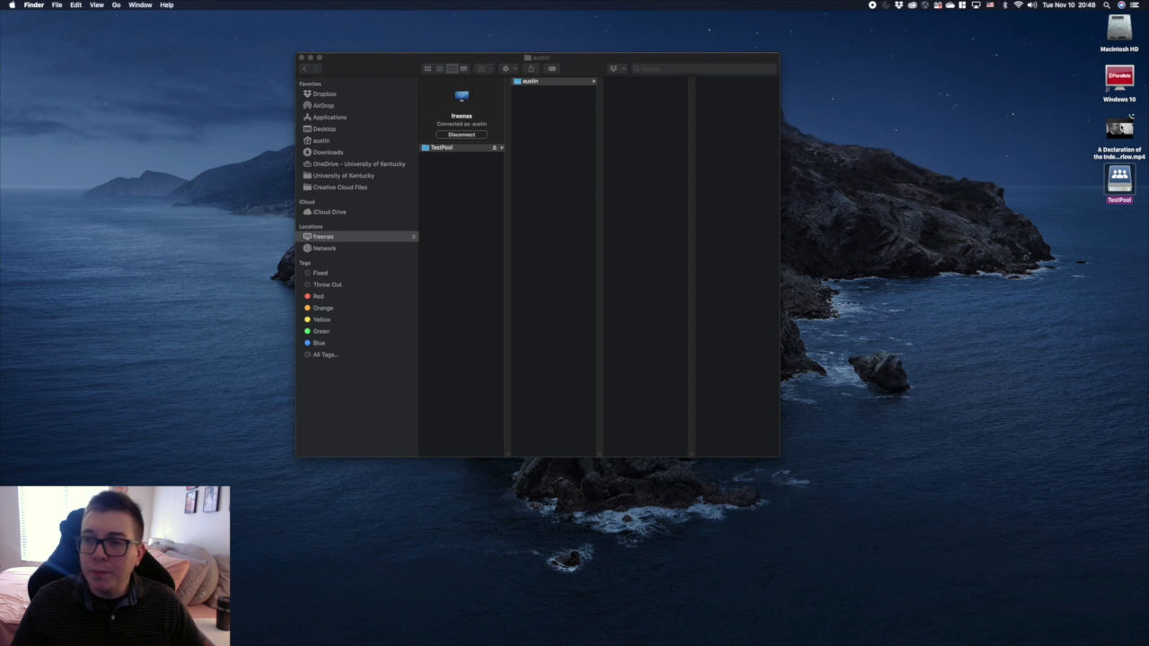
Step: Copy the mp4 video from the desktop into the user's folder on TestPool, moving the Finder window clear of the copy progress
{"action": "left_click_drag", "start_coordinate": [1119, 130], "coordinate": [636, 105]}
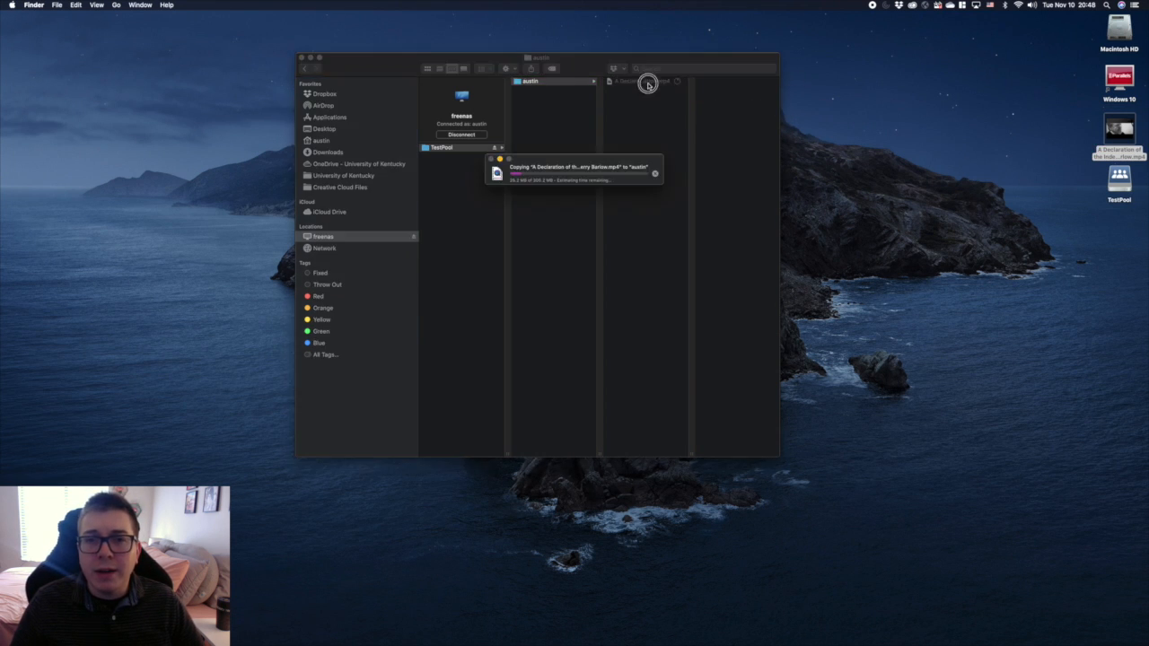
{"action": "left_click", "coordinate": [647, 82]}
{"action": "left_click_drag", "start_coordinate": [578, 71], "coordinate": [589, 230]}
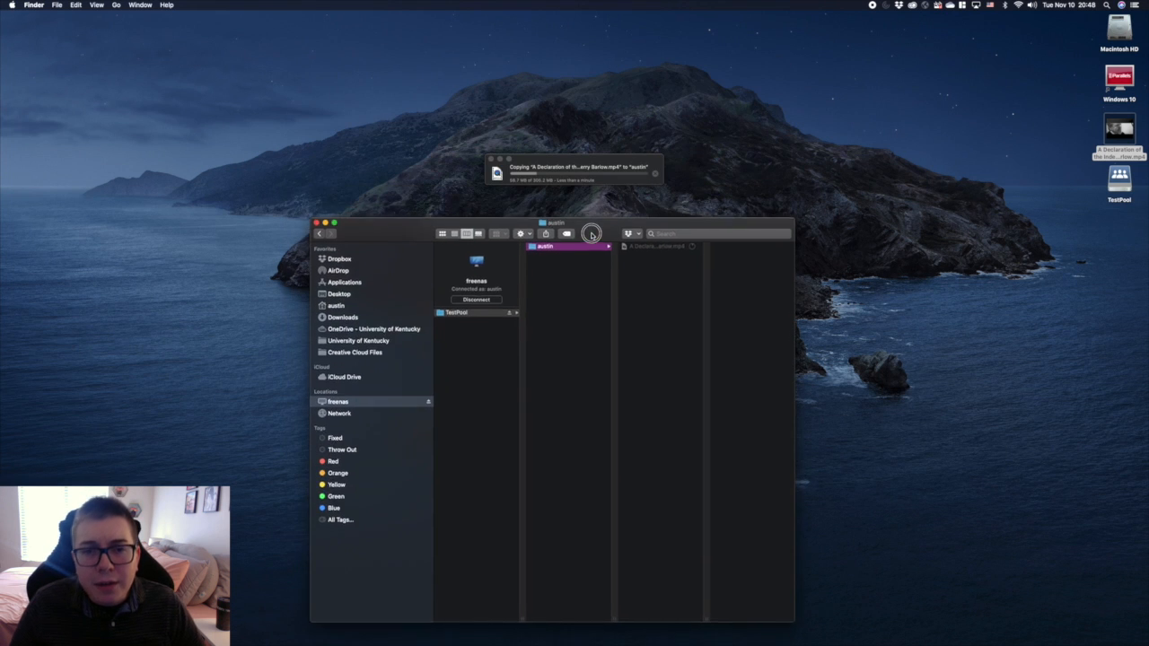
{"action": "left_click", "coordinate": [587, 163]}
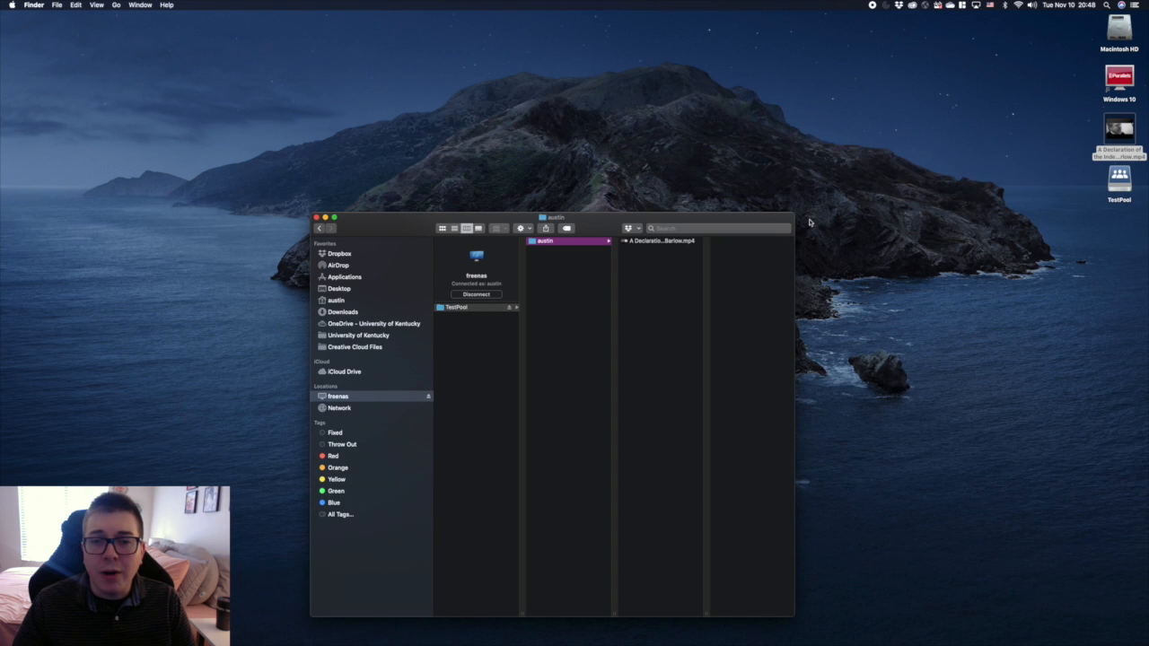
{"action": "left_click_drag", "start_coordinate": [587, 229], "coordinate": [578, 118]}
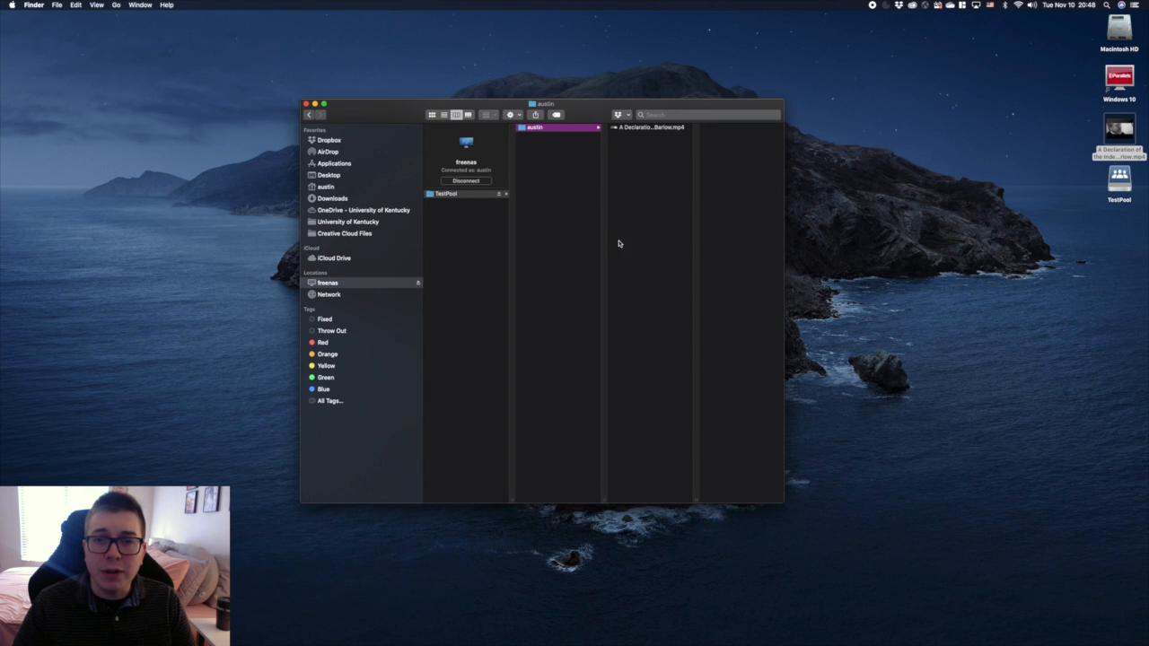
Step: Check the copied mp4 by opening it from the share in QuickTime Player, skipping ahead to about 06:52, and closing it
{"action": "left_click", "coordinate": [626, 128]}
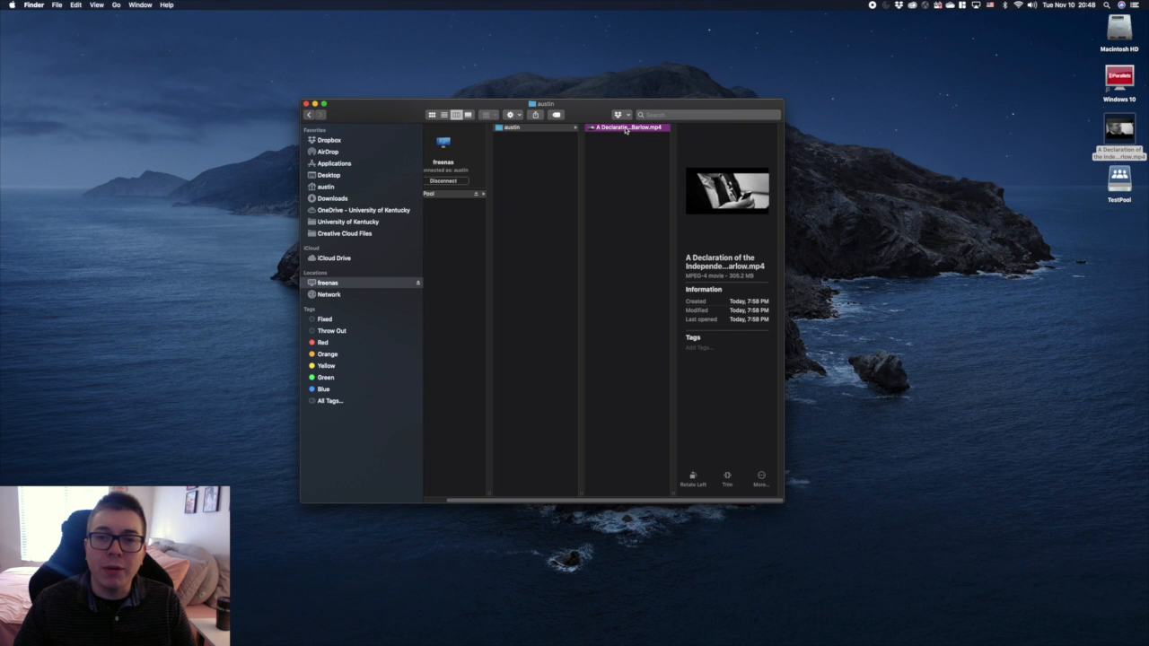
{"action": "double_click", "coordinate": [626, 129]}
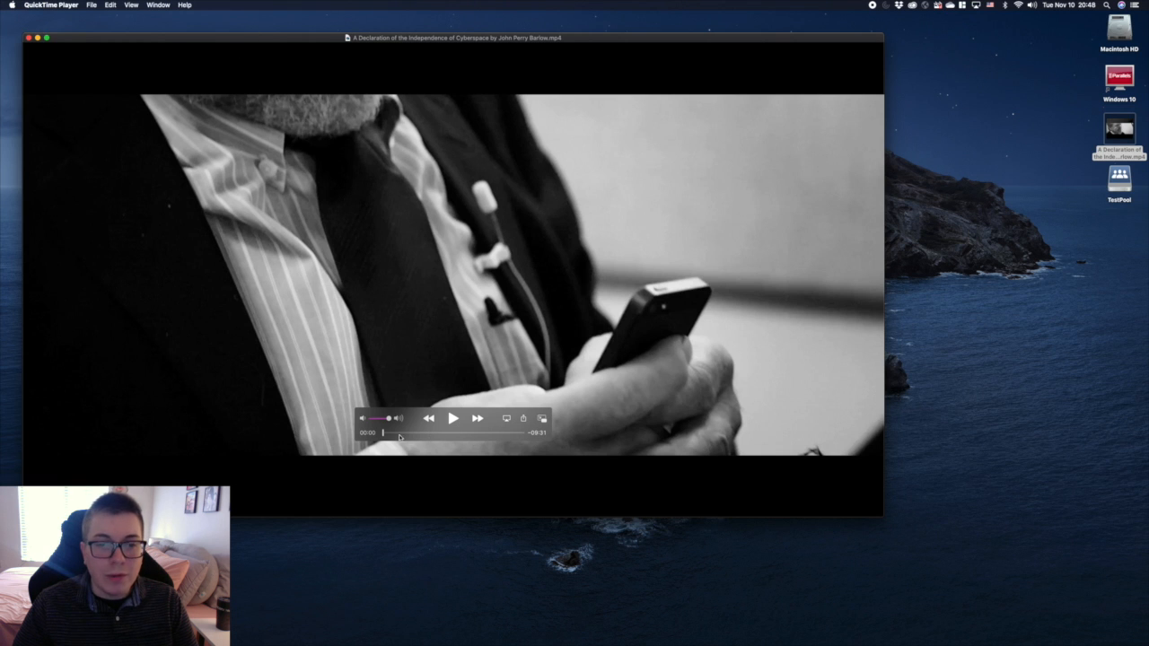
{"action": "left_click_drag", "start_coordinate": [399, 434], "coordinate": [469, 434]}
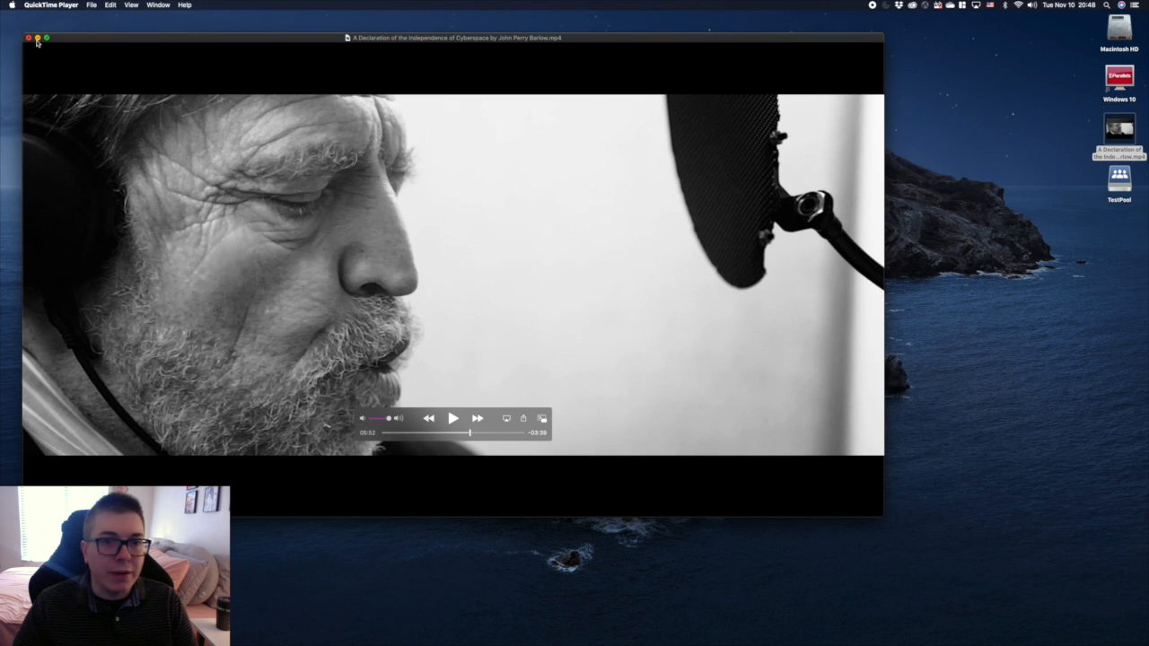
{"action": "left_click", "coordinate": [27, 38]}
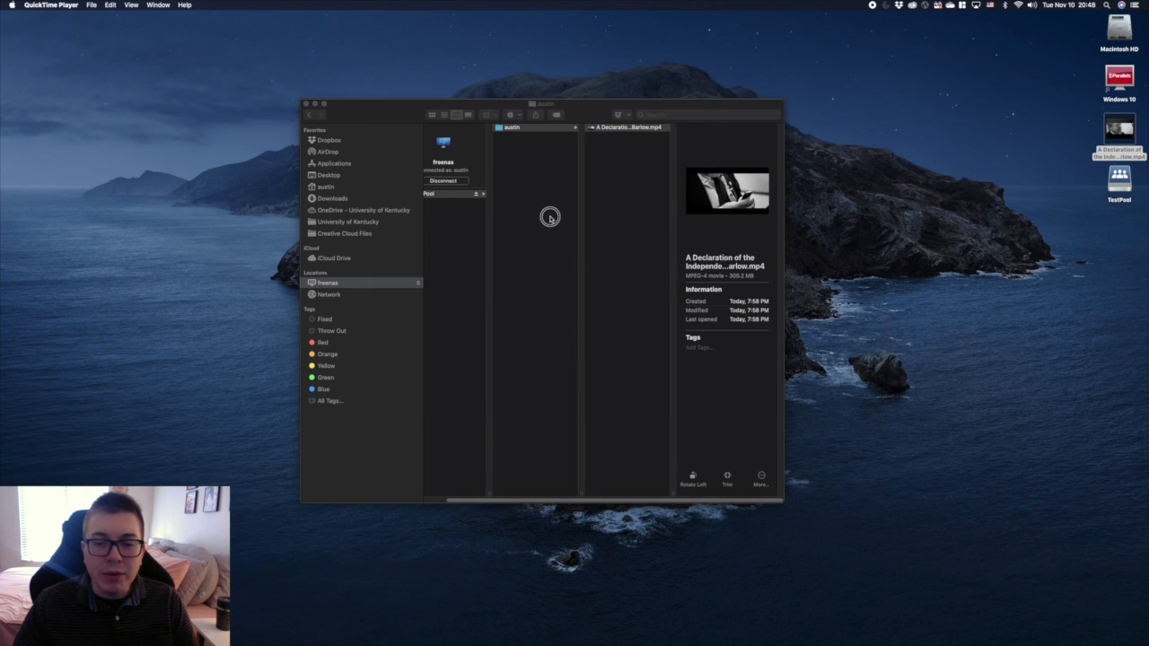
{"action": "left_click_drag", "start_coordinate": [628, 500], "coordinate": [573, 500]}
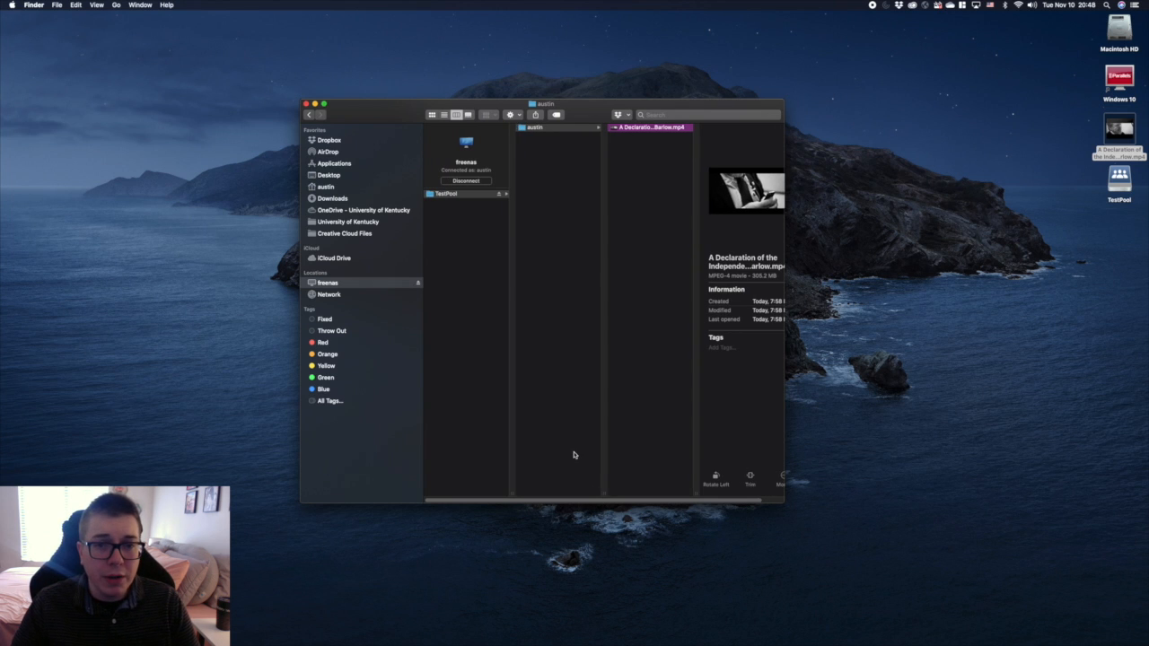